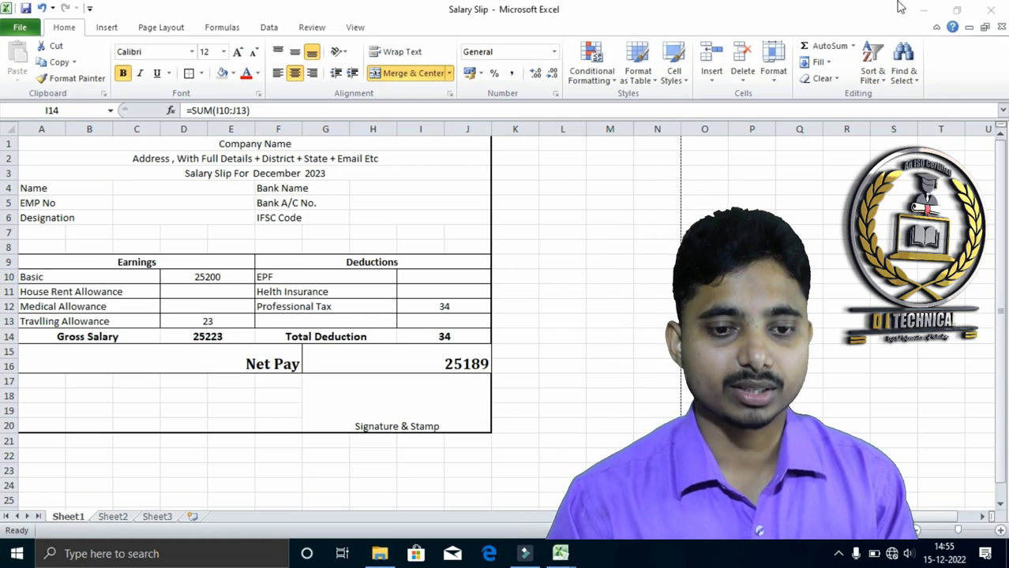
# Replace the company name placeholder in cell A1 with "DI TECHNICAL PVT LTD"
pyautogui.click(254, 145)
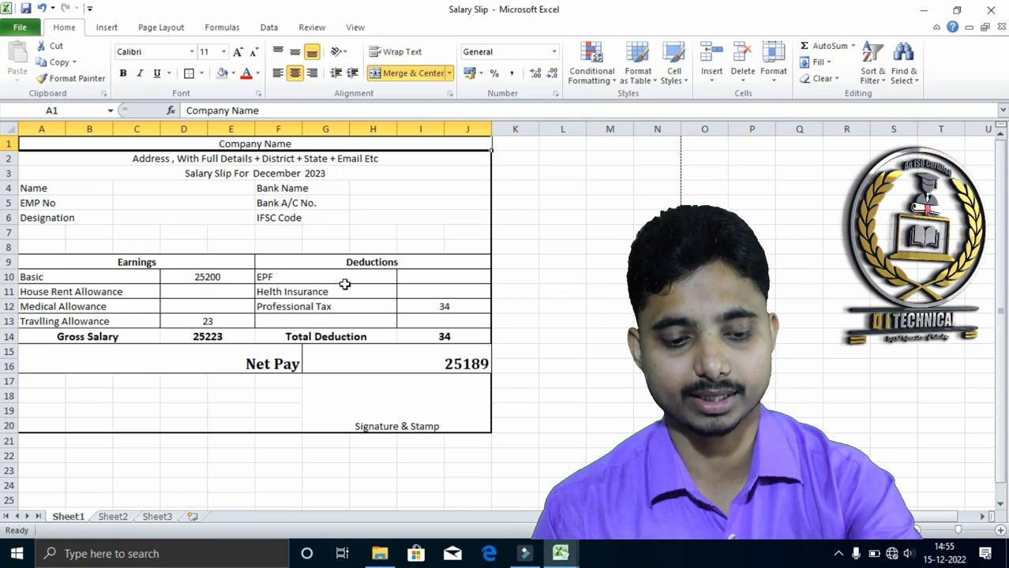
pyautogui.write('DI')
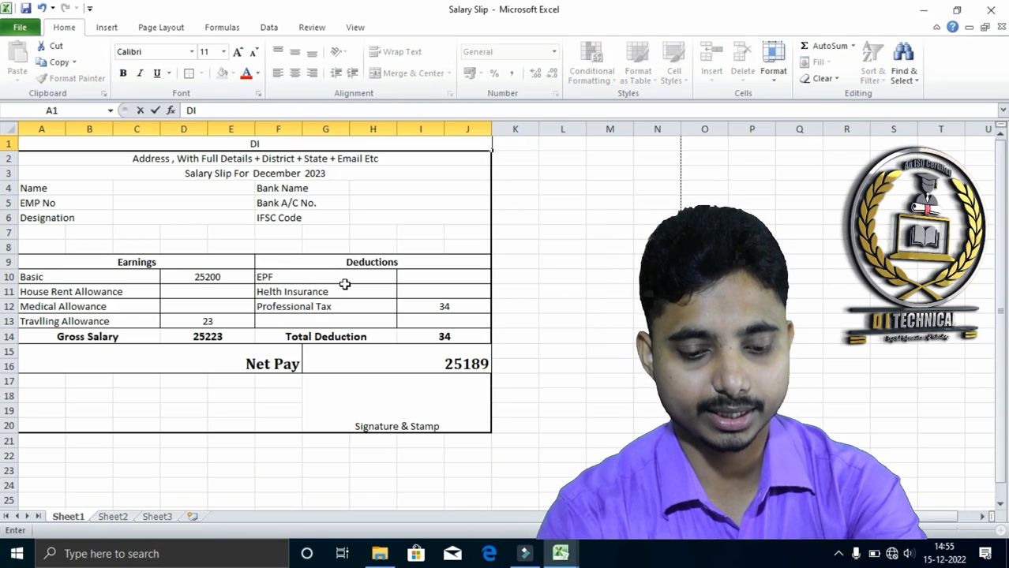
pyautogui.write(' TECHNICAL')
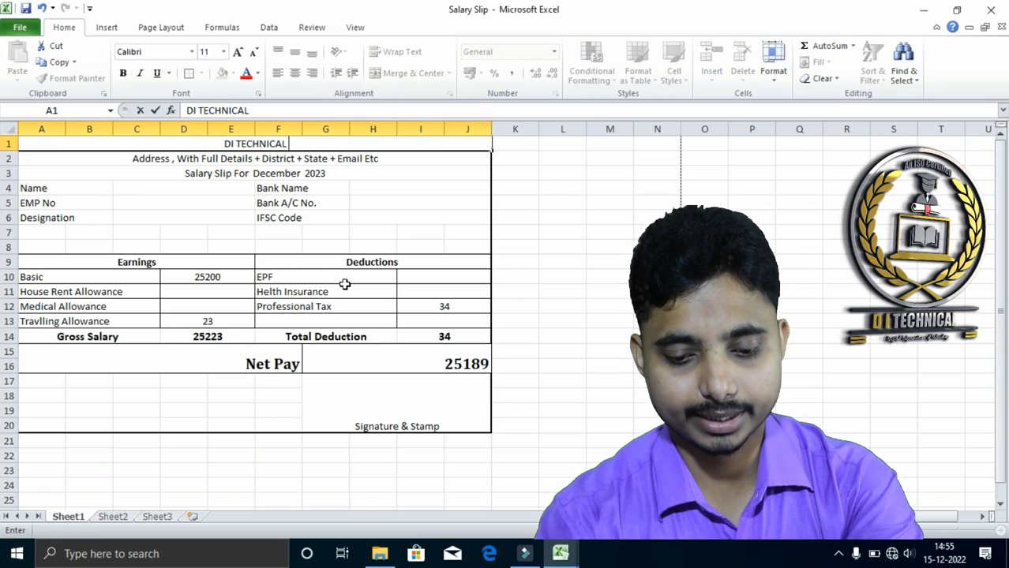
pyautogui.write(' PVT LTD')
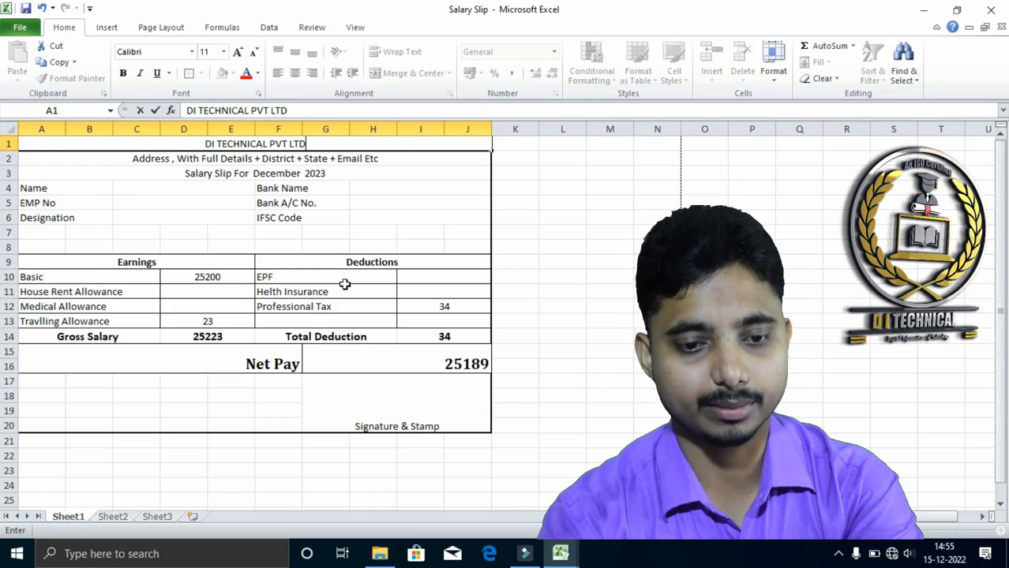
pyautogui.press('Return')
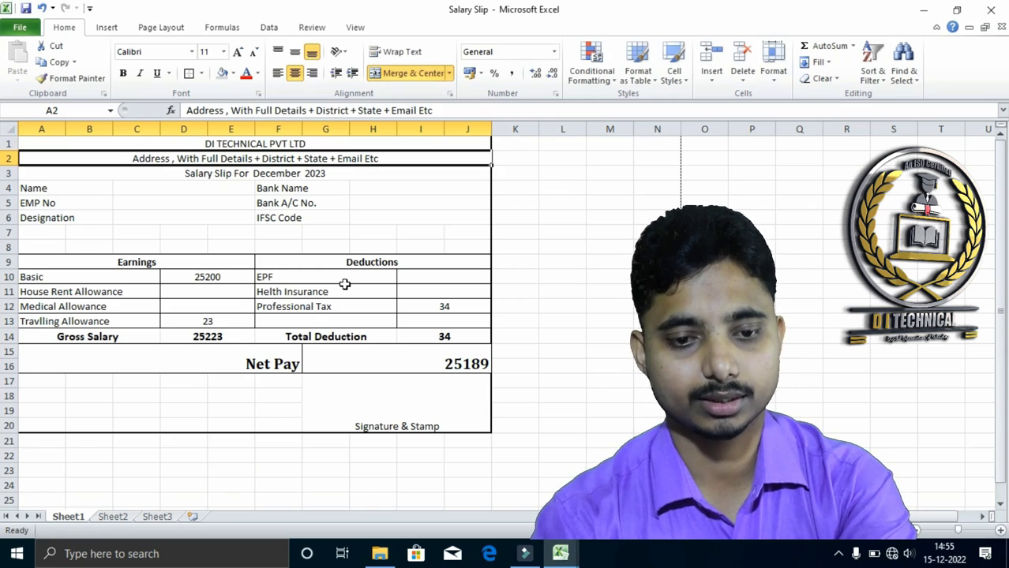
# Format the company name in A1 with the Algerian font at size 24
pyautogui.click(234, 147)
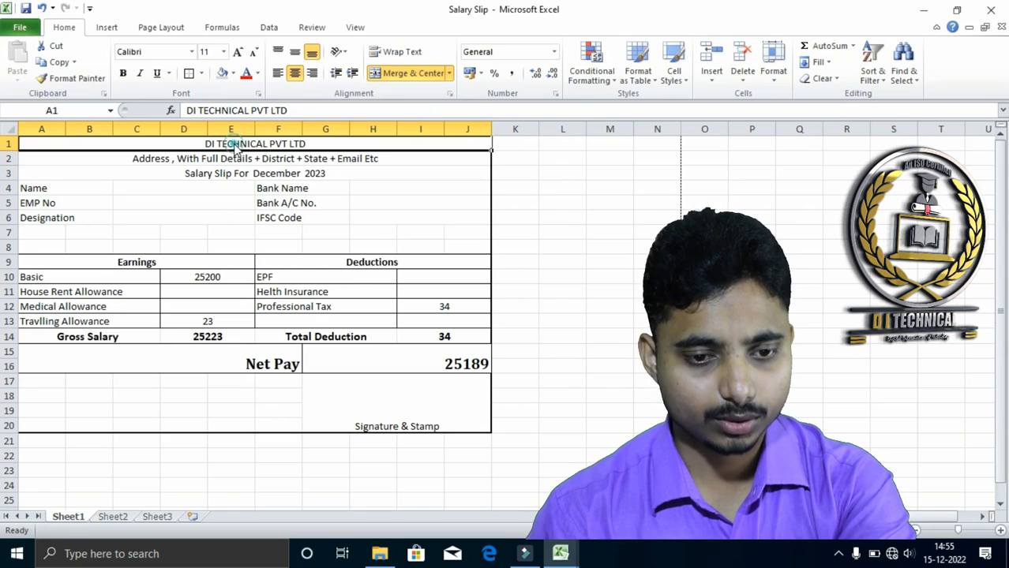
pyautogui.click(240, 53)
pyautogui.click(240, 53)
pyautogui.click(240, 53)
pyautogui.click(240, 52)
pyautogui.click(240, 53)
pyautogui.click(240, 53)
pyautogui.click(240, 53)
pyautogui.click(191, 52)
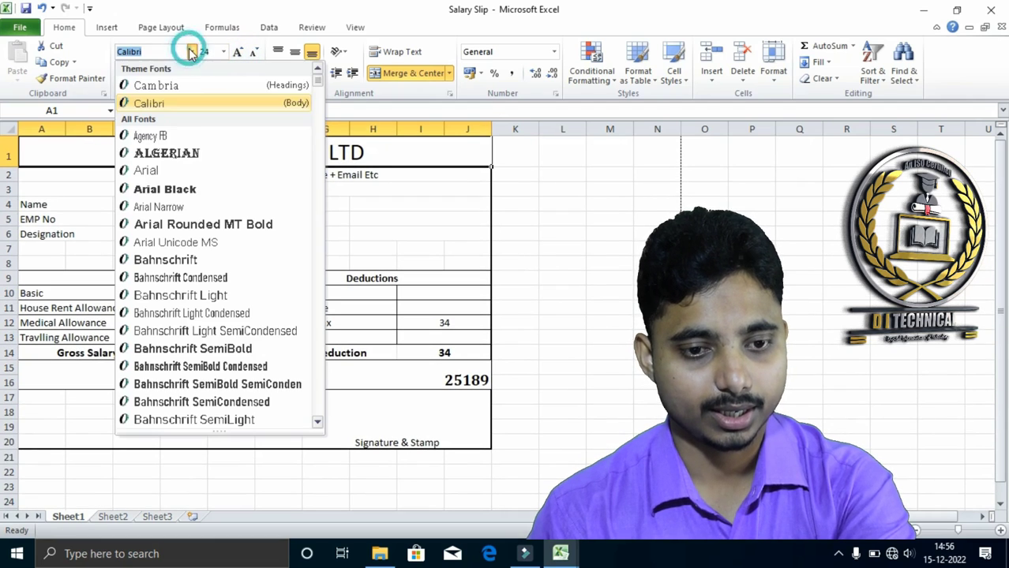
pyautogui.click(167, 153)
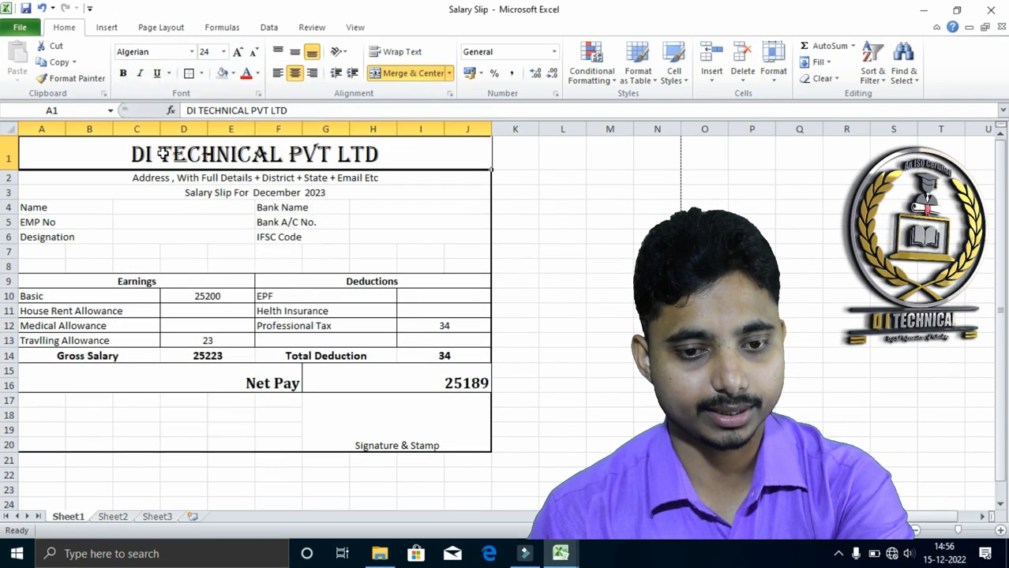
# Replace the address placeholder in cell A2 with the company's full address, postal code and phone number
pyautogui.click(219, 179)
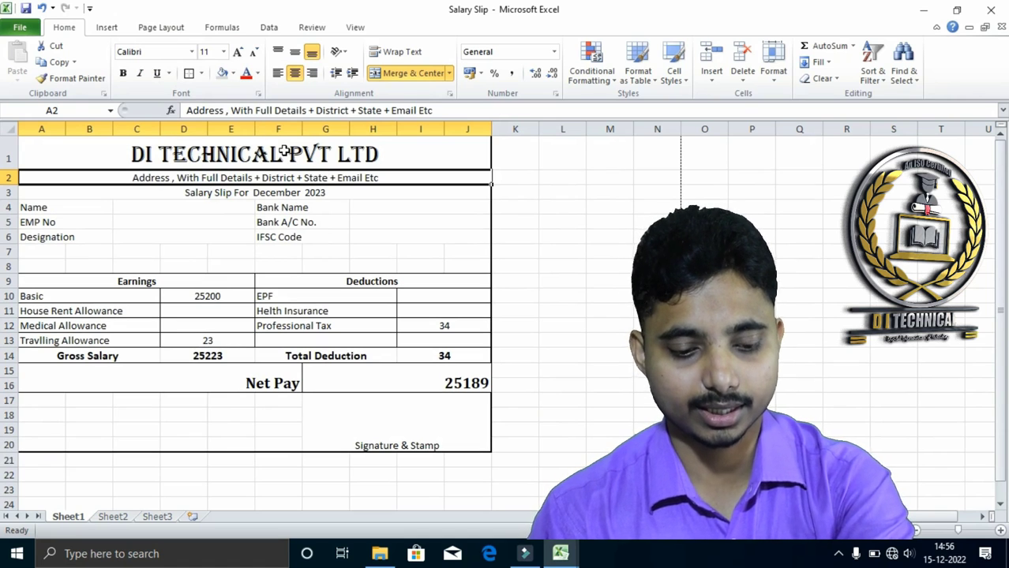
pyautogui.write('Dhurw')
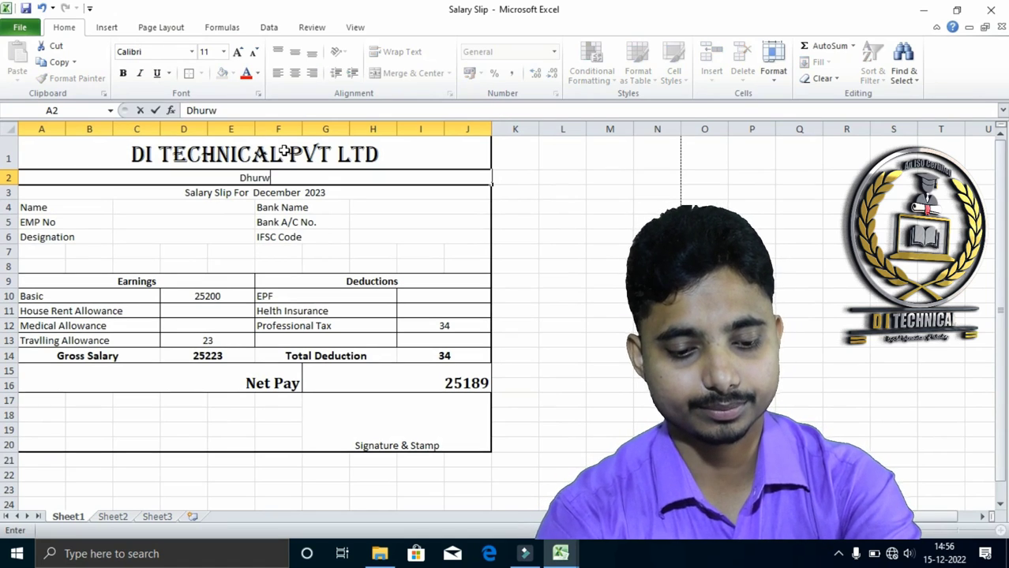
pyautogui.write('a Bus StN')
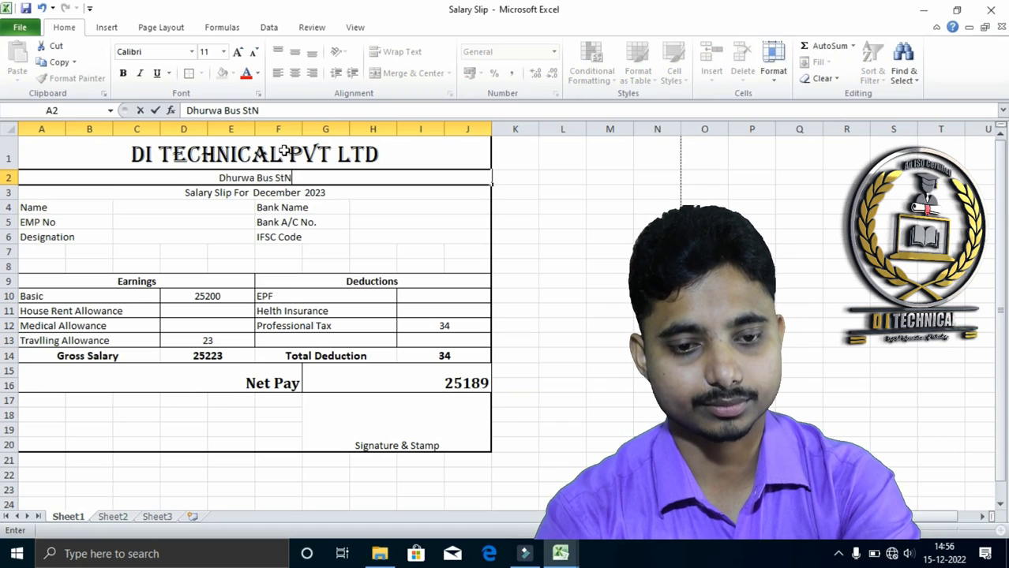
pyautogui.press('BackSpace')
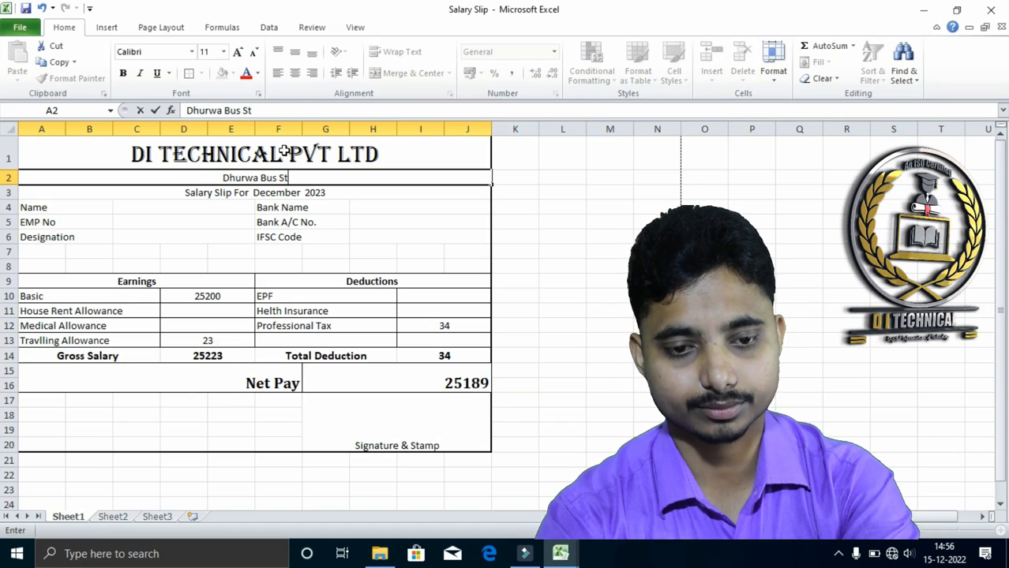
pyautogui.write('and Ra')
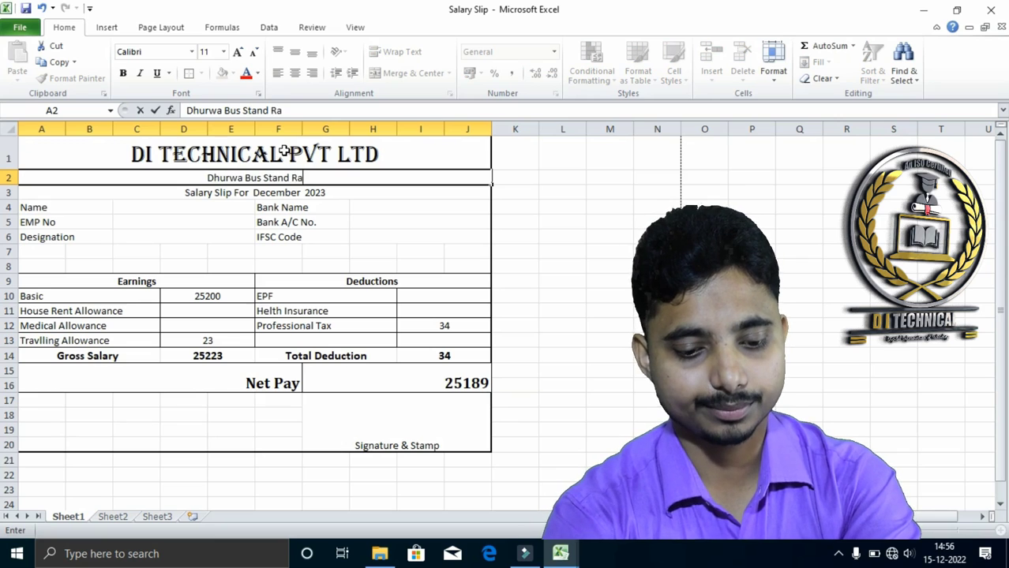
pyautogui.write('nchi,')
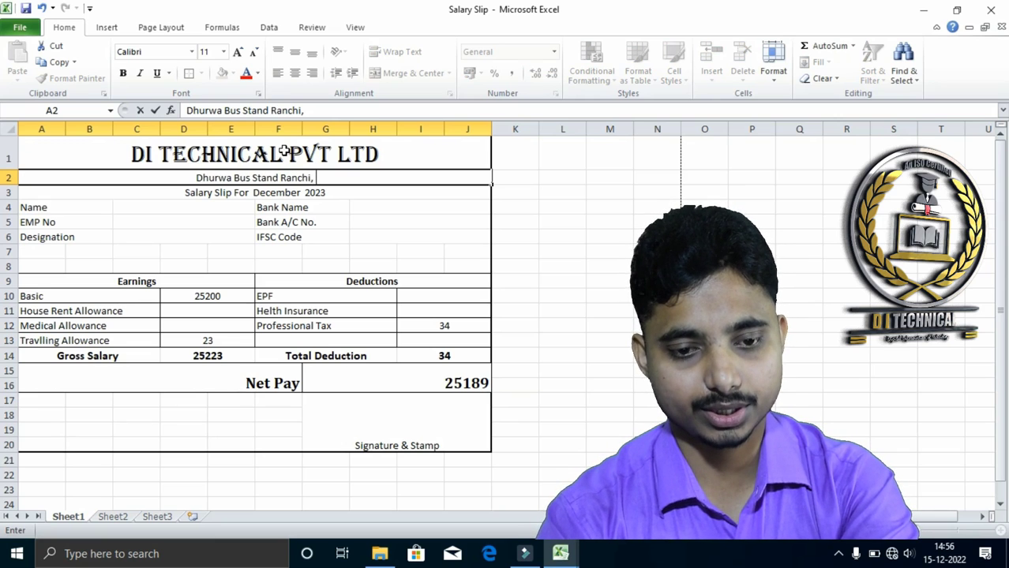
pyautogui.write(' Jharkhand ')
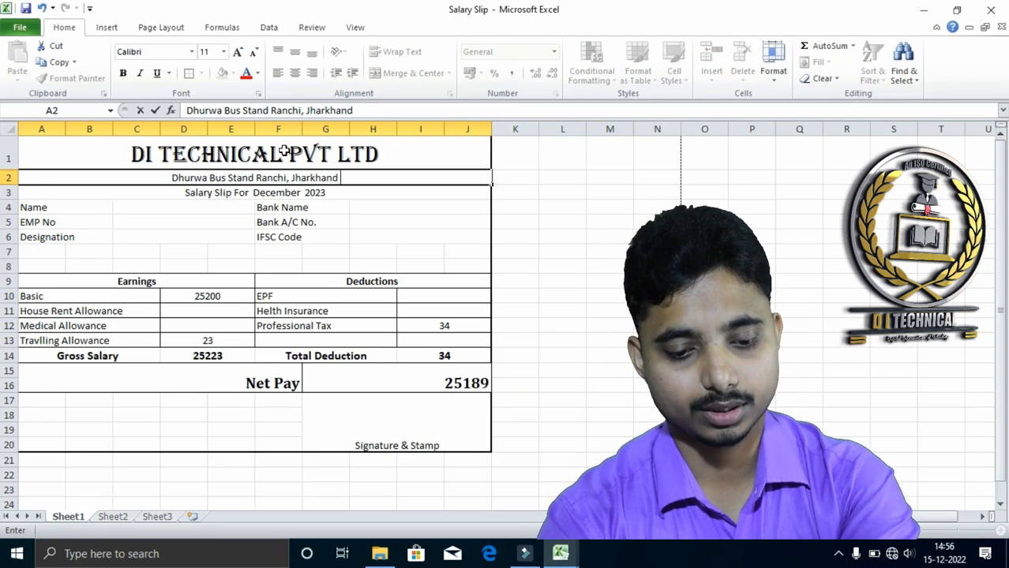
pyautogui.write(',')
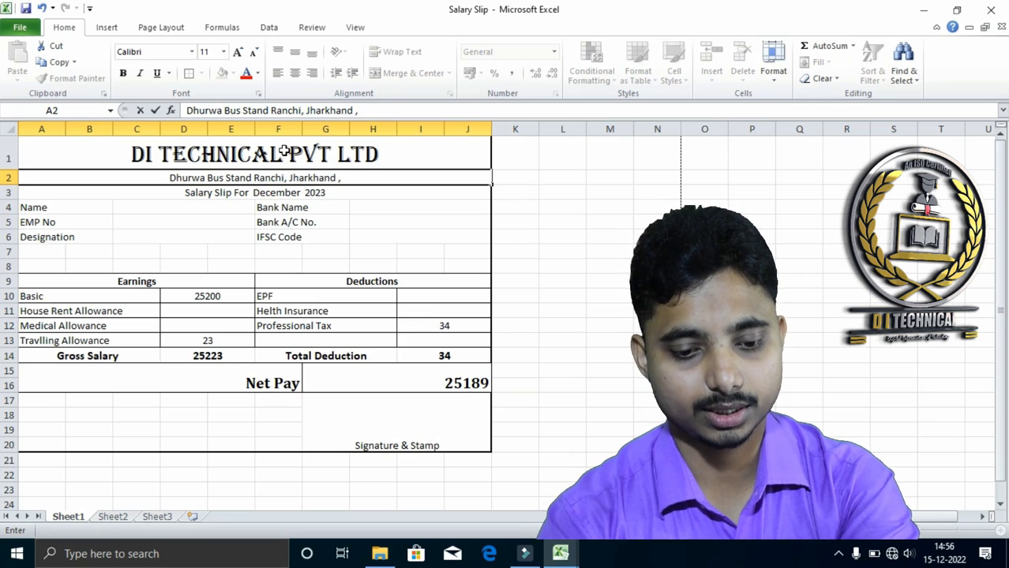
pyautogui.write(' 834')
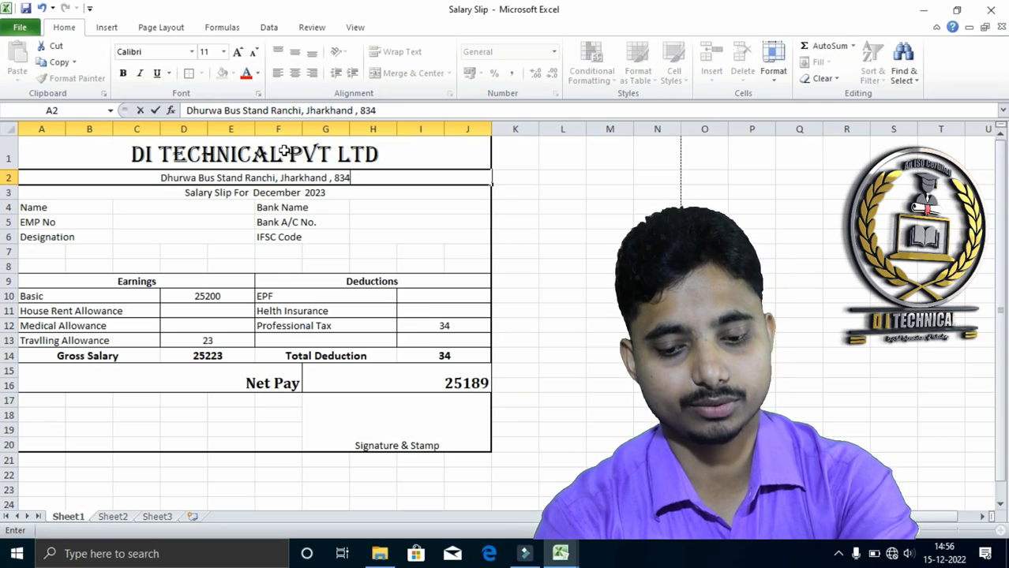
pyautogui.write('004, Phone')
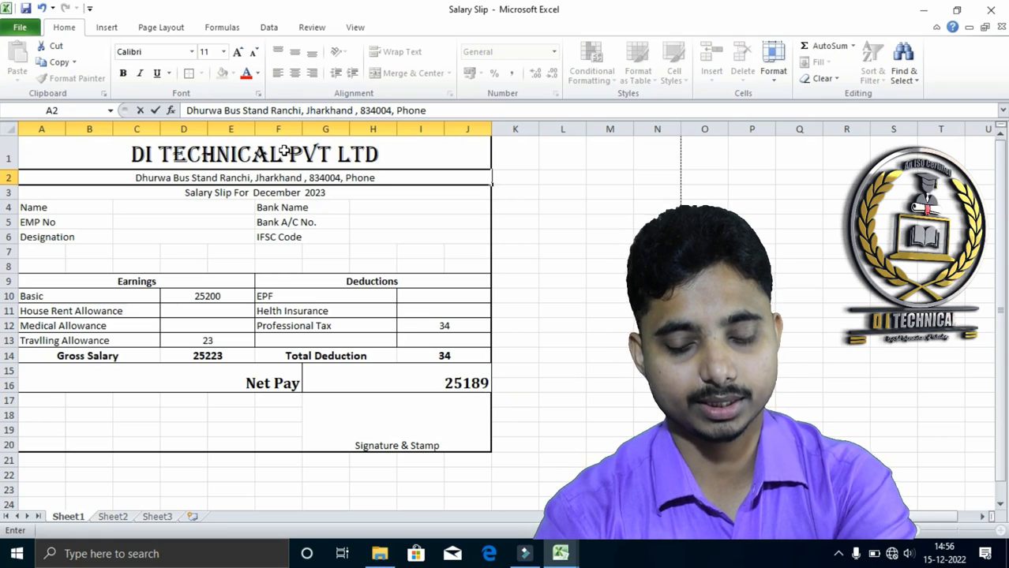
pyautogui.press('Return')
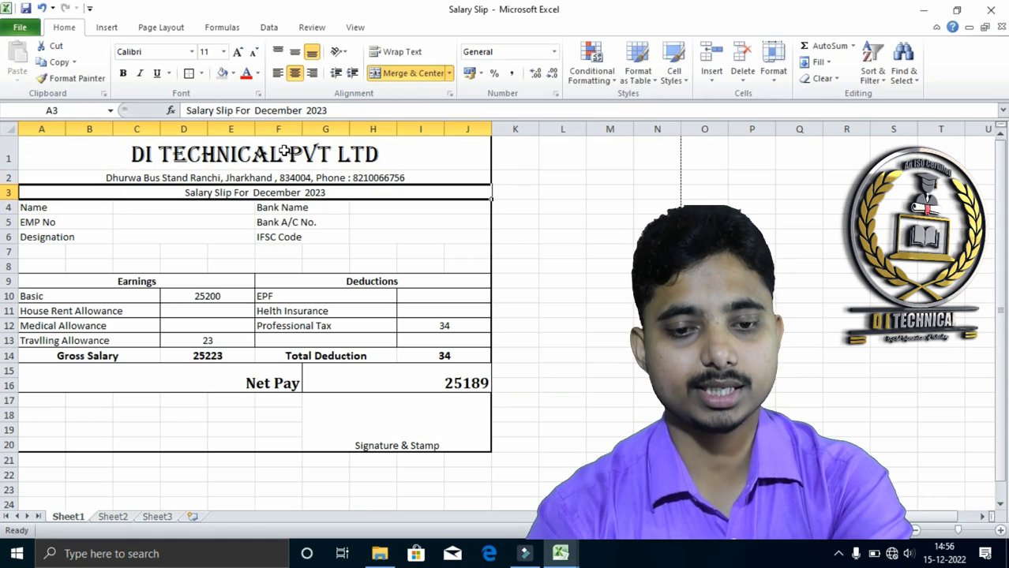
# Change the address line in A2 to the Cambria font and enlarge its text
pyautogui.click(266, 178)
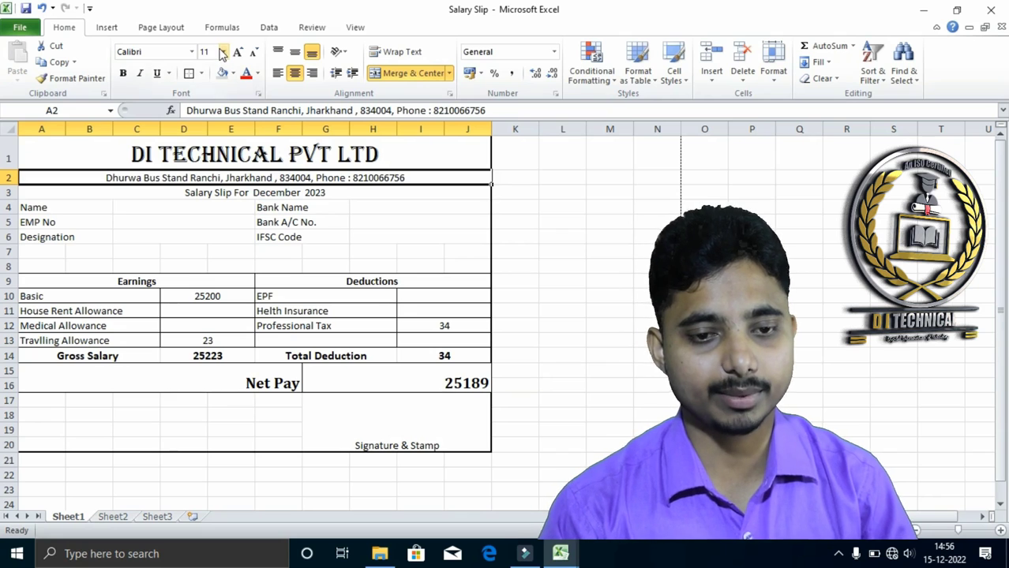
pyautogui.click(237, 52)
pyautogui.click(191, 51)
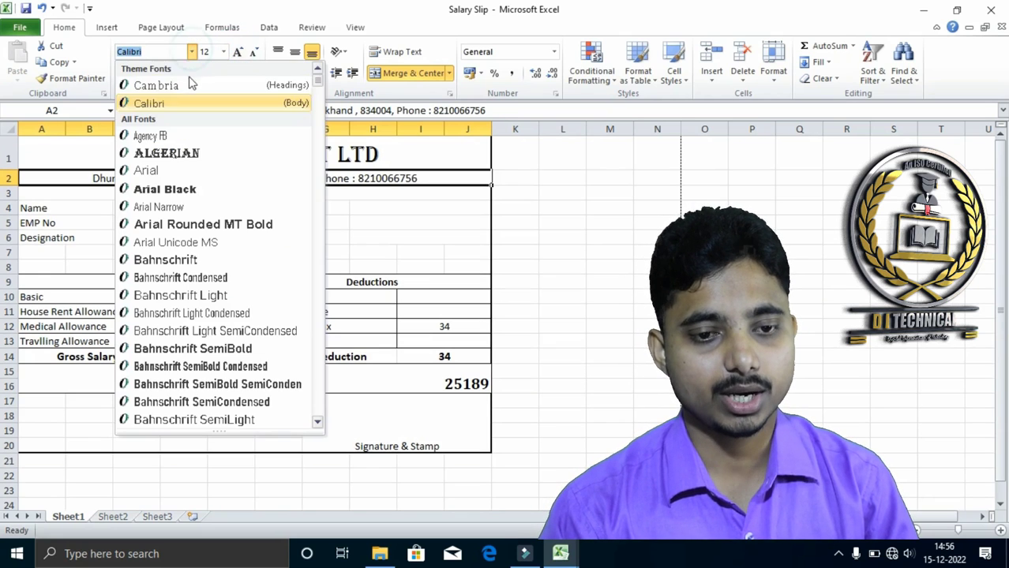
pyautogui.click(176, 85)
pyautogui.click(237, 52)
pyautogui.click(237, 254)
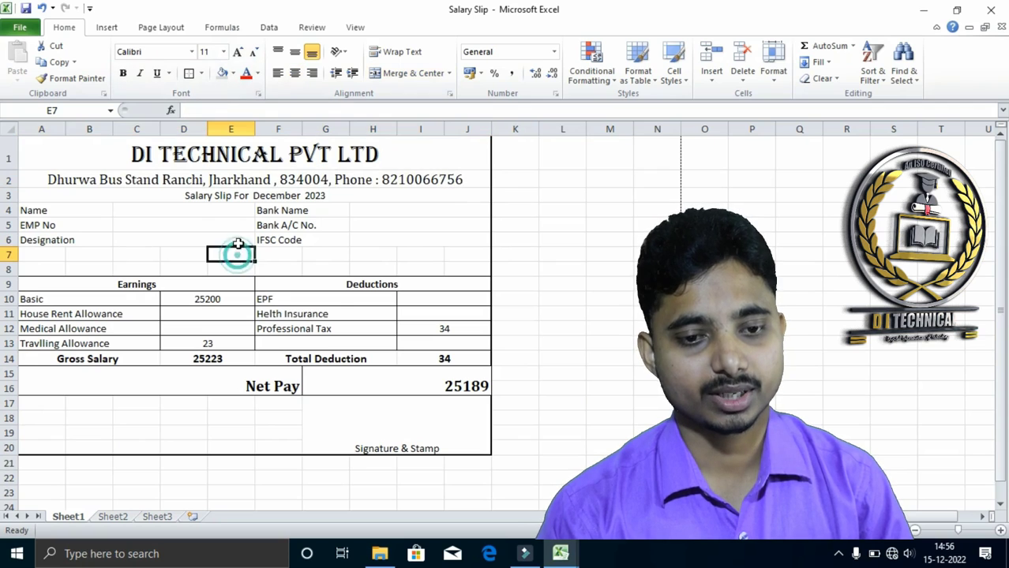
# Format the "Salary Slip For December 2023" line in A3 as size 12, bold and italic
pyautogui.click(202, 195)
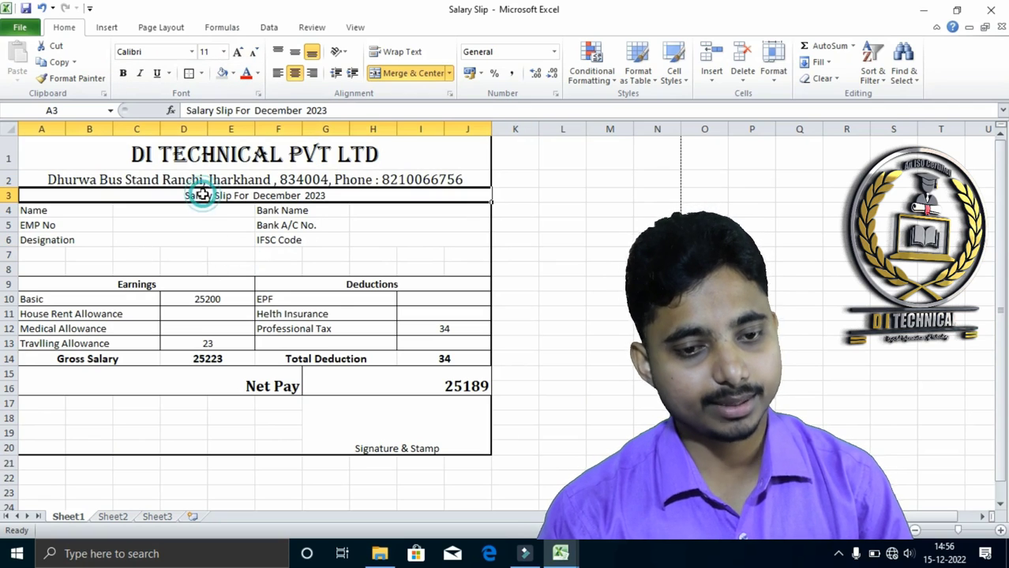
pyautogui.click(238, 53)
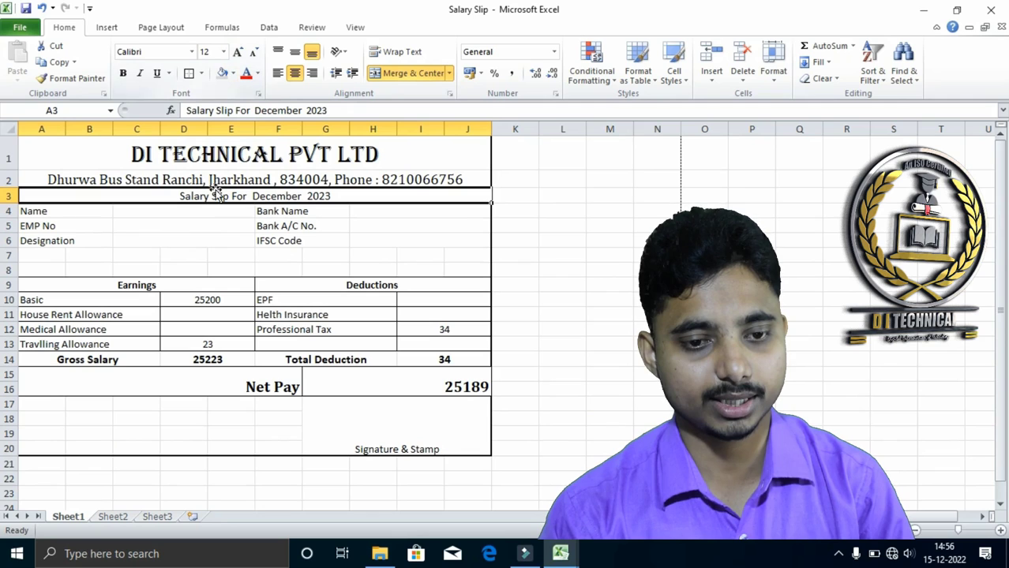
pyautogui.click(141, 73)
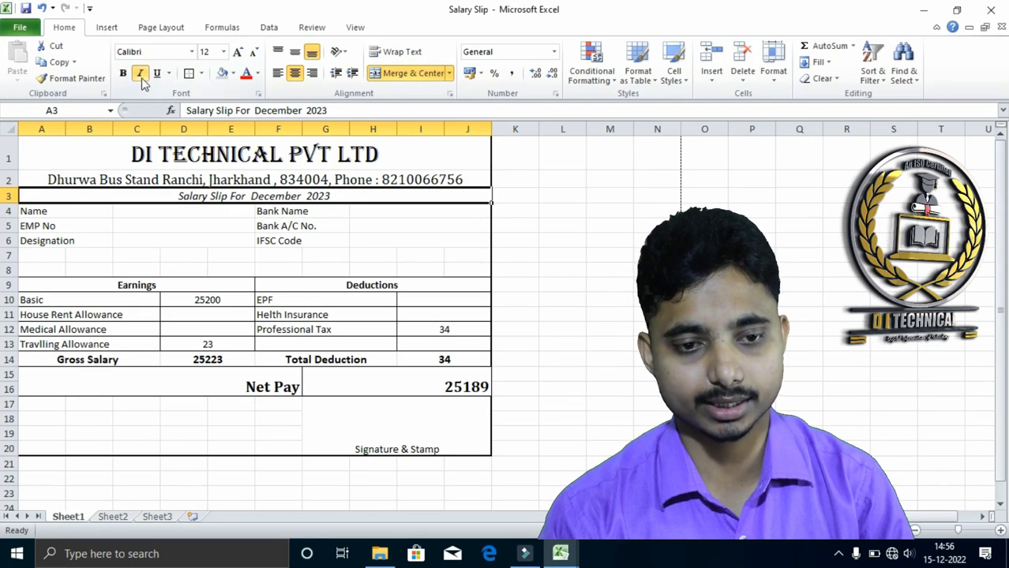
pyautogui.click(123, 74)
pyautogui.click(321, 239)
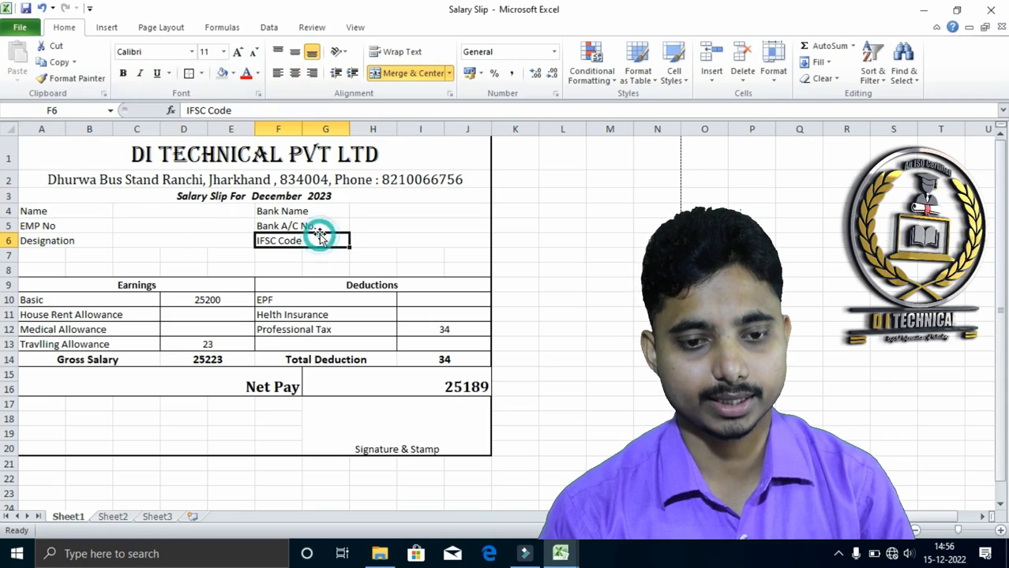
pyautogui.click(260, 196)
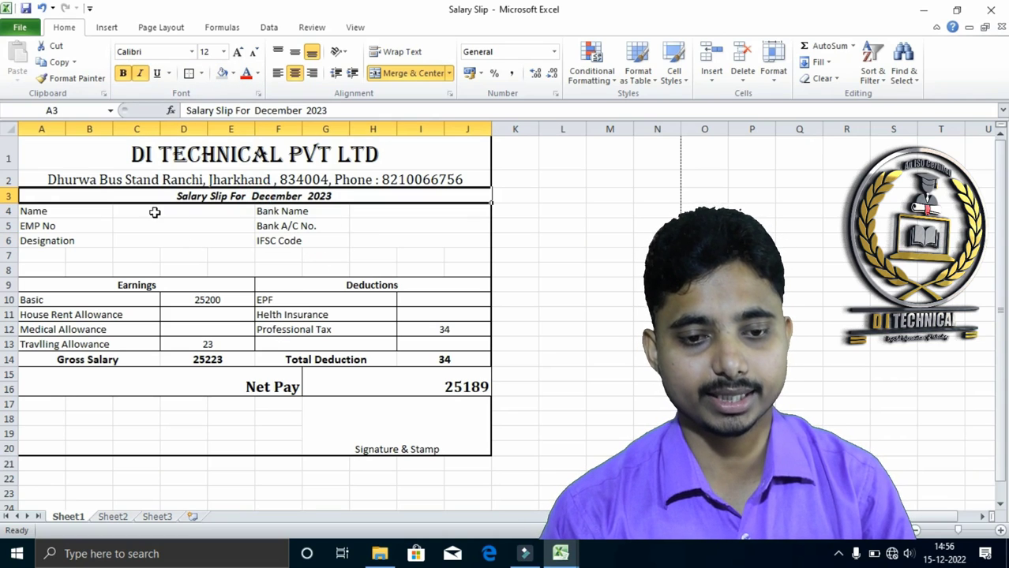
# Unmerge the Name, EMP No and Designation label cells in A4:B6
pyautogui.click(60, 215)
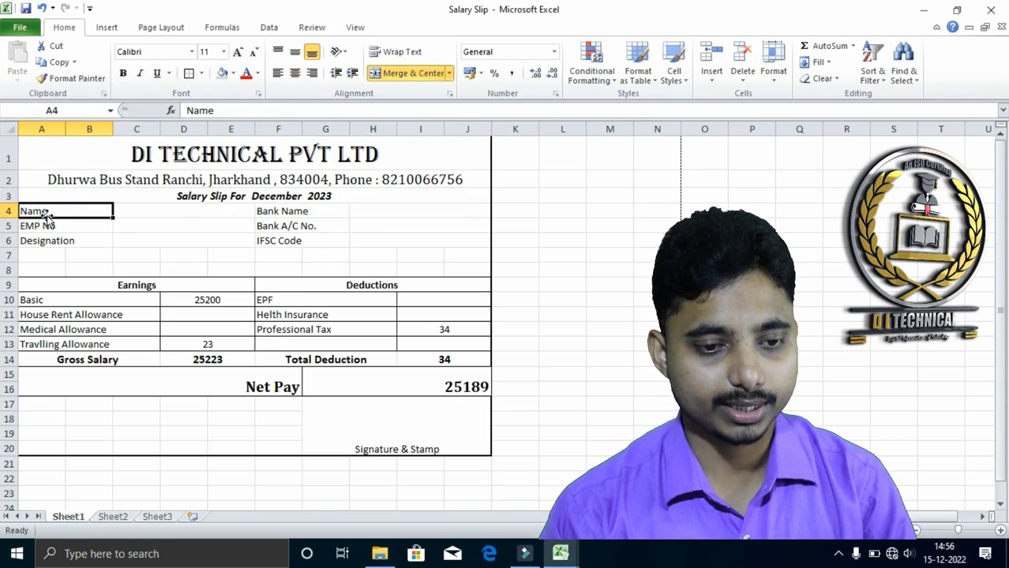
pyautogui.moveTo(38, 211); pyautogui.dragTo(71, 241)
pyautogui.click(416, 72)
pyautogui.click(136, 270)
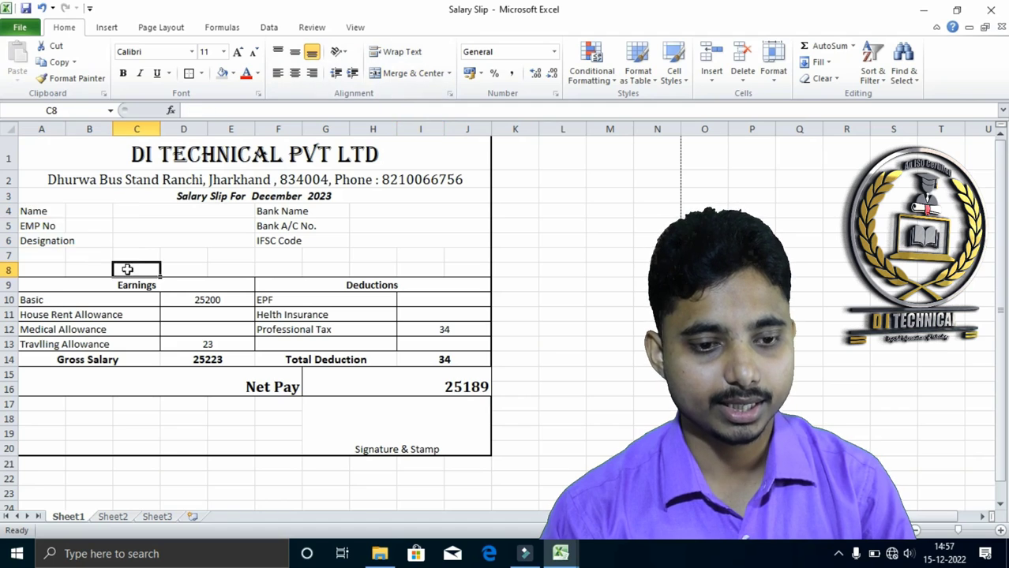
# Apply Merge Across to A4:B6 so the Name, EMP No and Designation labels each span two columns
pyautogui.moveTo(41, 211); pyautogui.dragTo(88, 240)
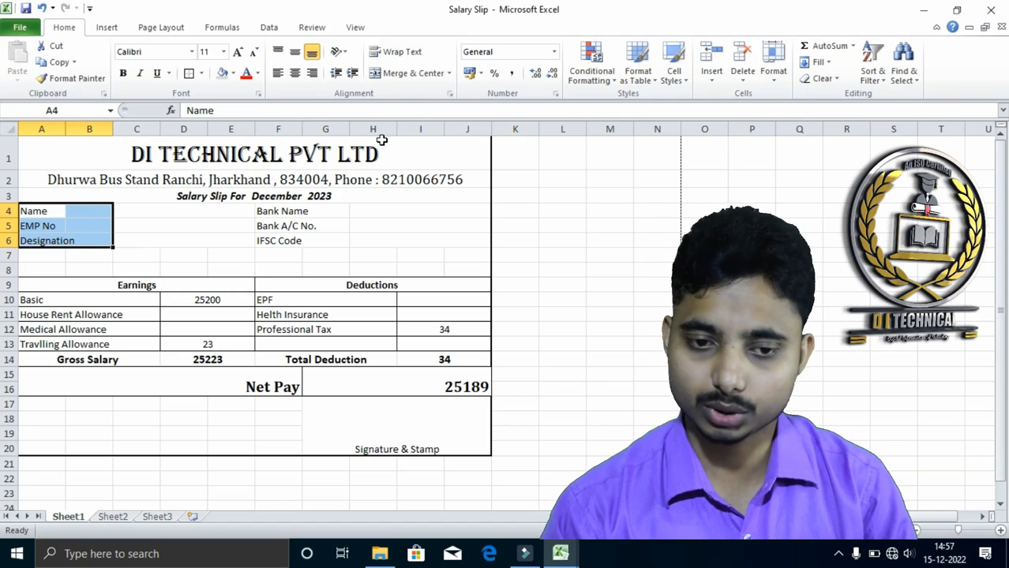
pyautogui.click(448, 73)
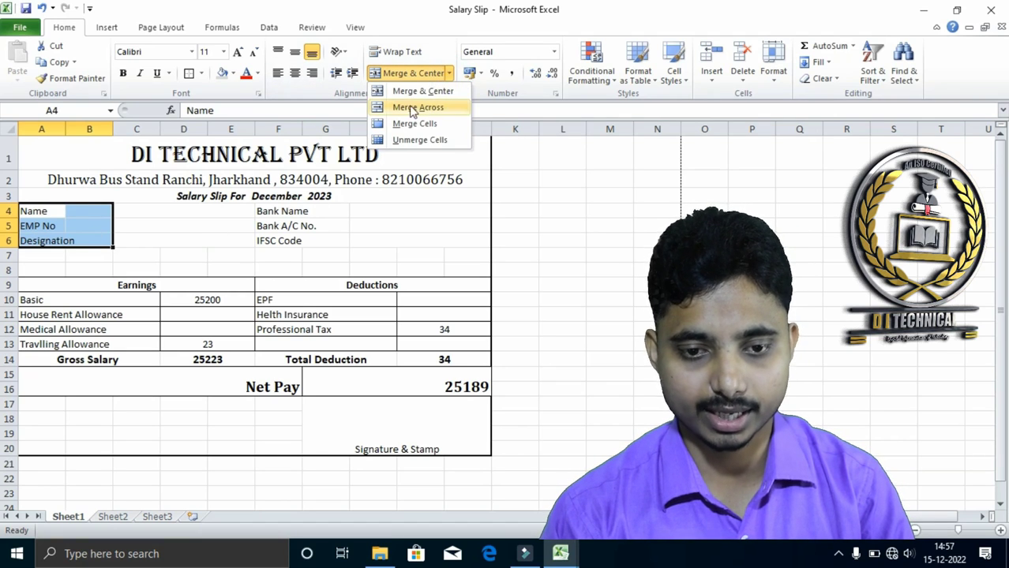
pyautogui.click(403, 109)
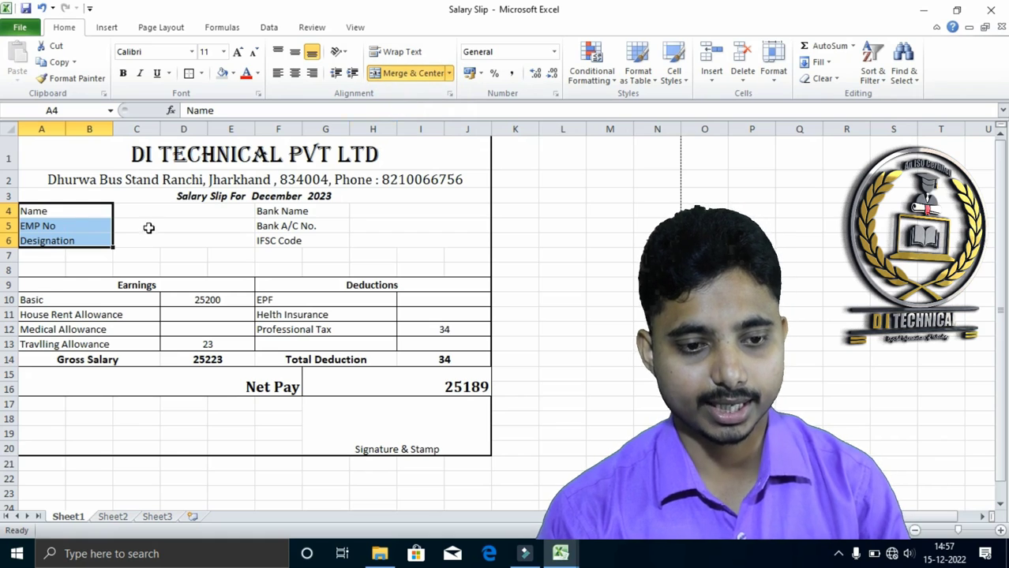
pyautogui.click(59, 196)
pyautogui.click(63, 212)
pyautogui.click(68, 225)
pyautogui.click(88, 240)
# Enter the employee's full name beside the Name label in C4
pyautogui.moveTo(124, 212); pyautogui.dragTo(209, 235)
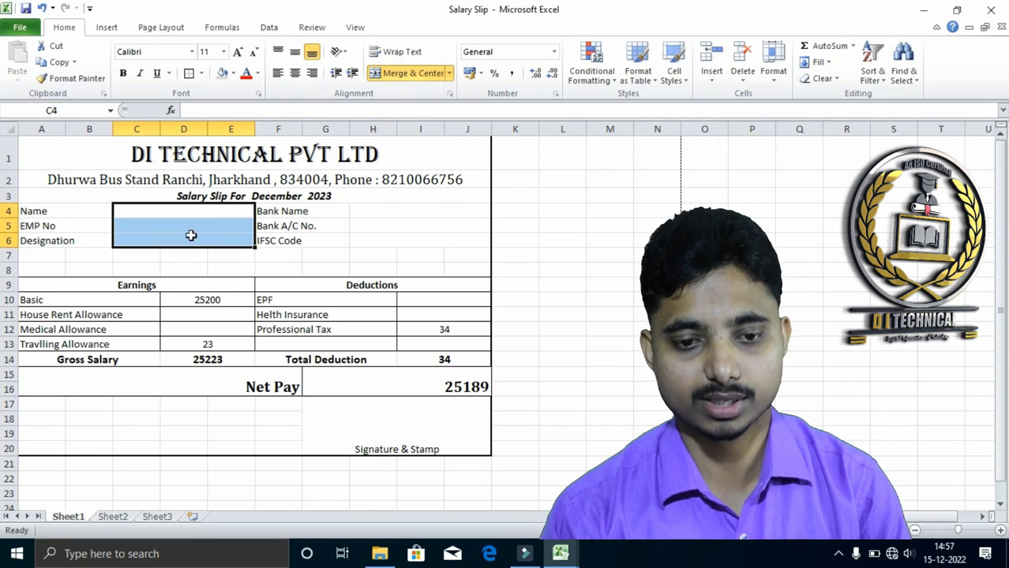
pyautogui.click(180, 213)
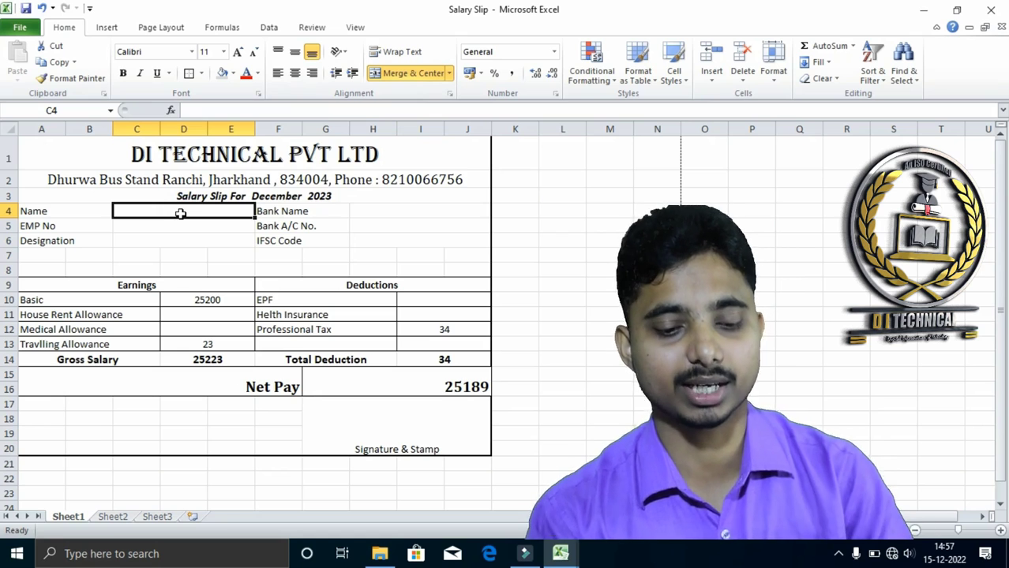
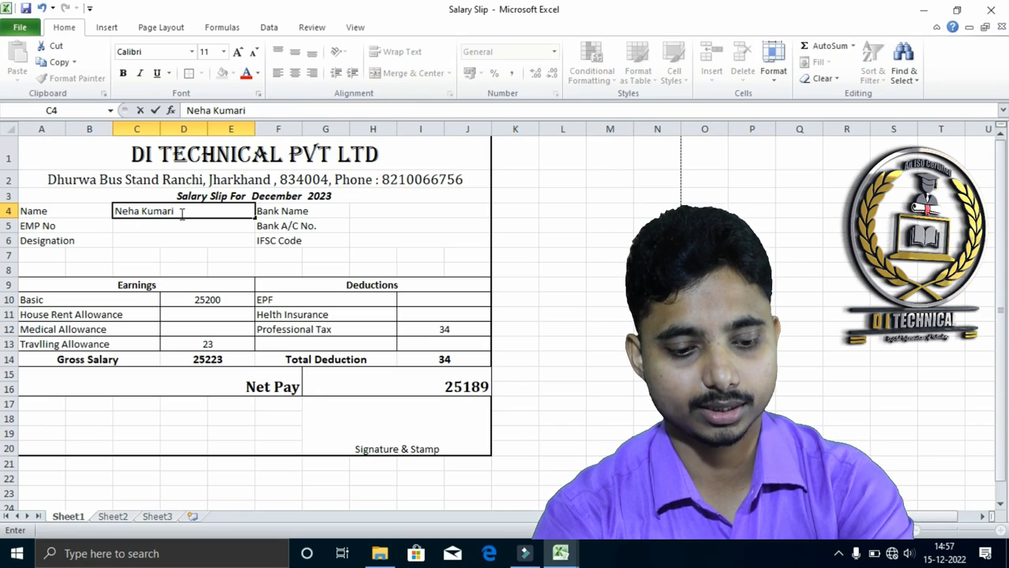
pyautogui.press('Return')
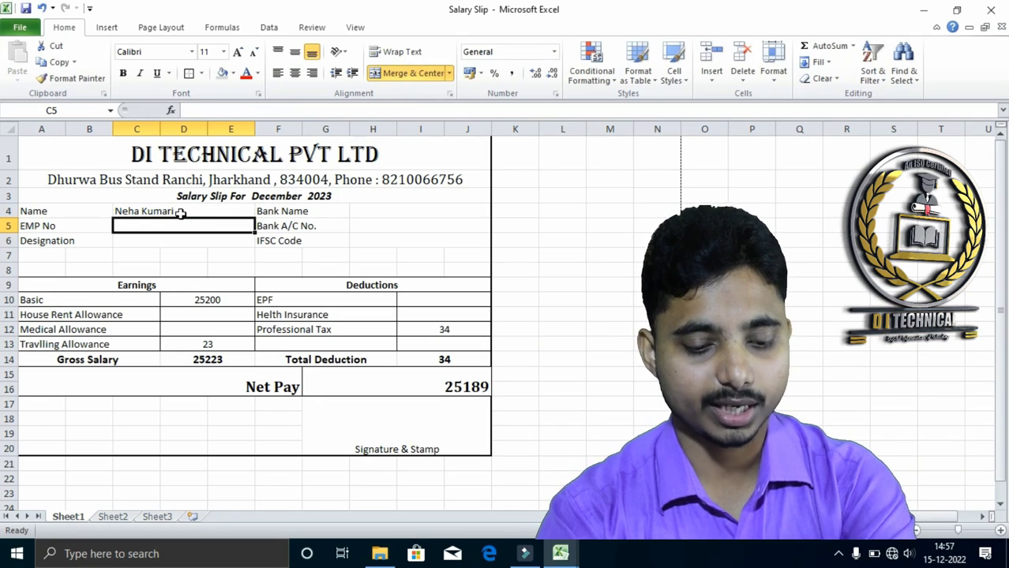
# Enter the employee number beside the EMP No label in C5
pyautogui.write('Di')
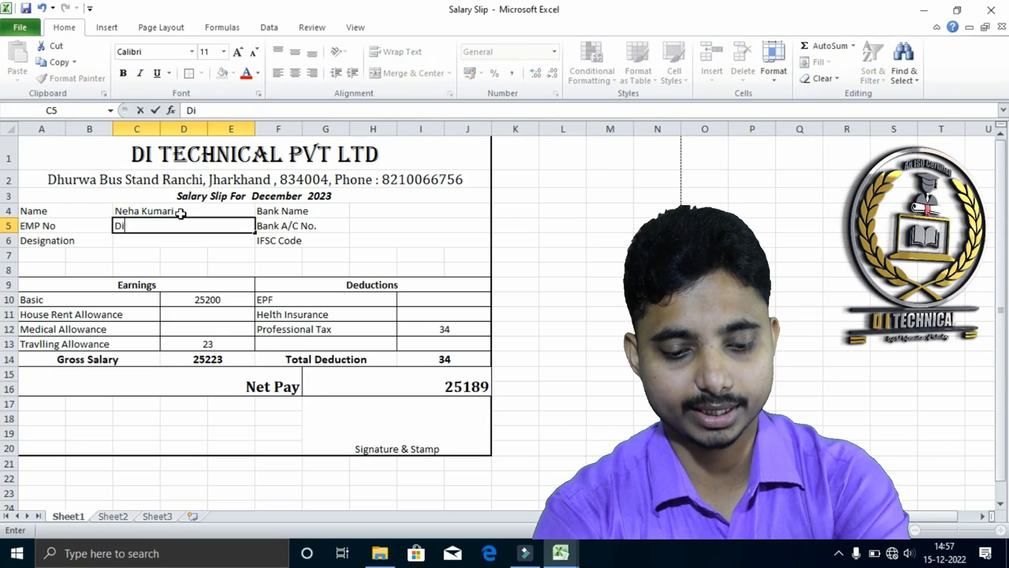
pyautogui.write('TE')
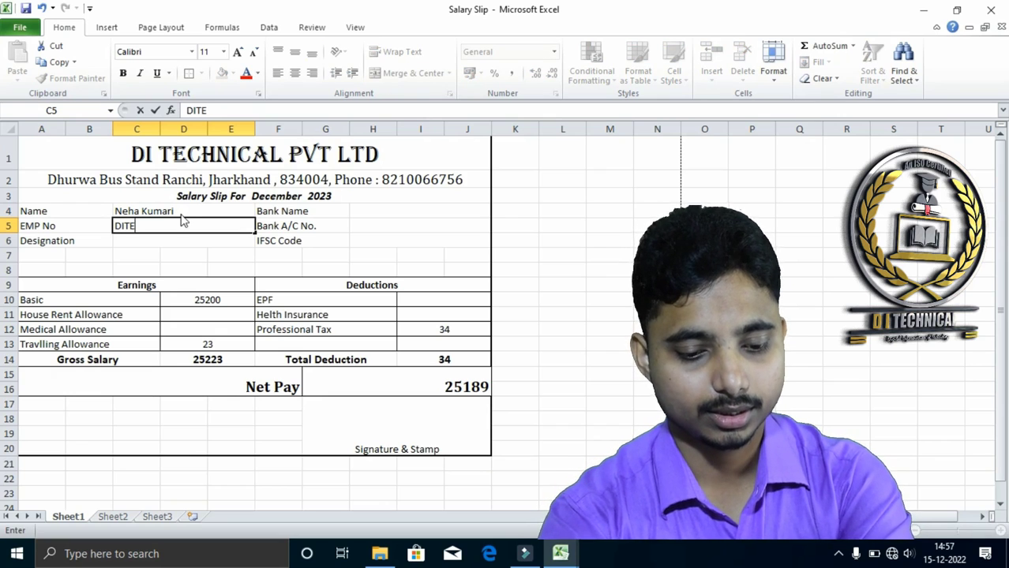
pyautogui.write('CH0001')
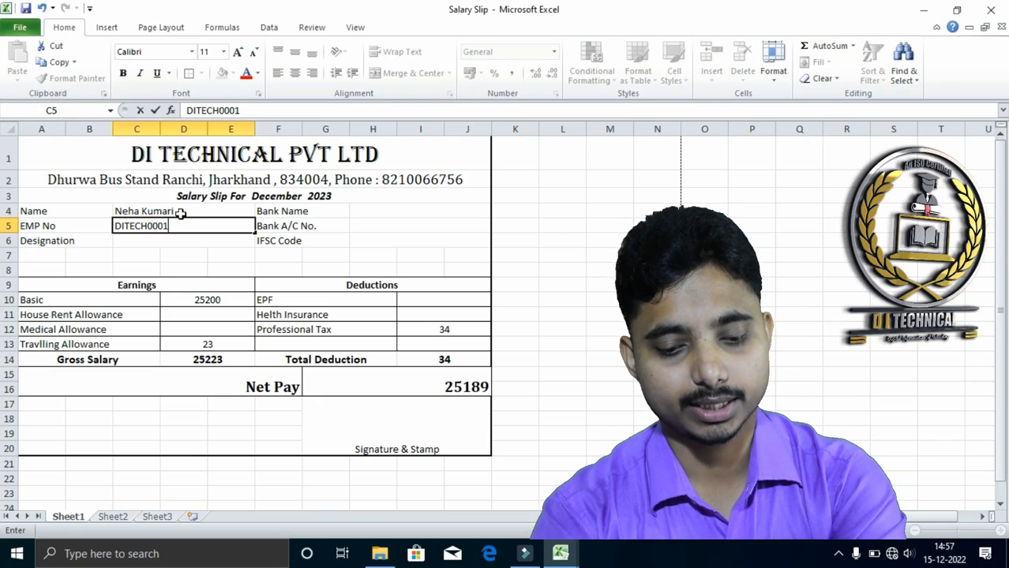
pyautogui.press('Return')
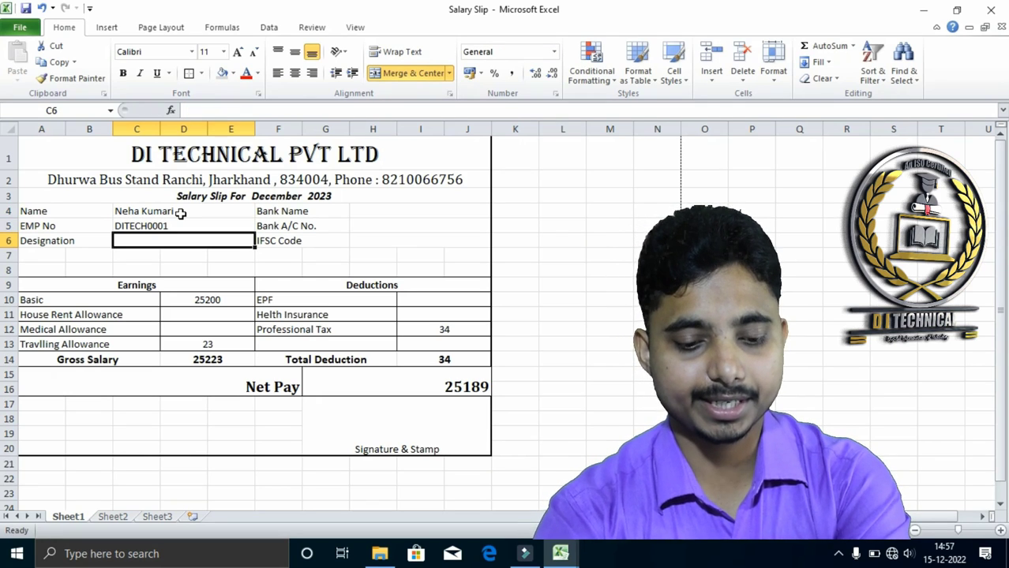
# Enter "Teacher" as the employee's designation in C6
pyautogui.write('Teacher')
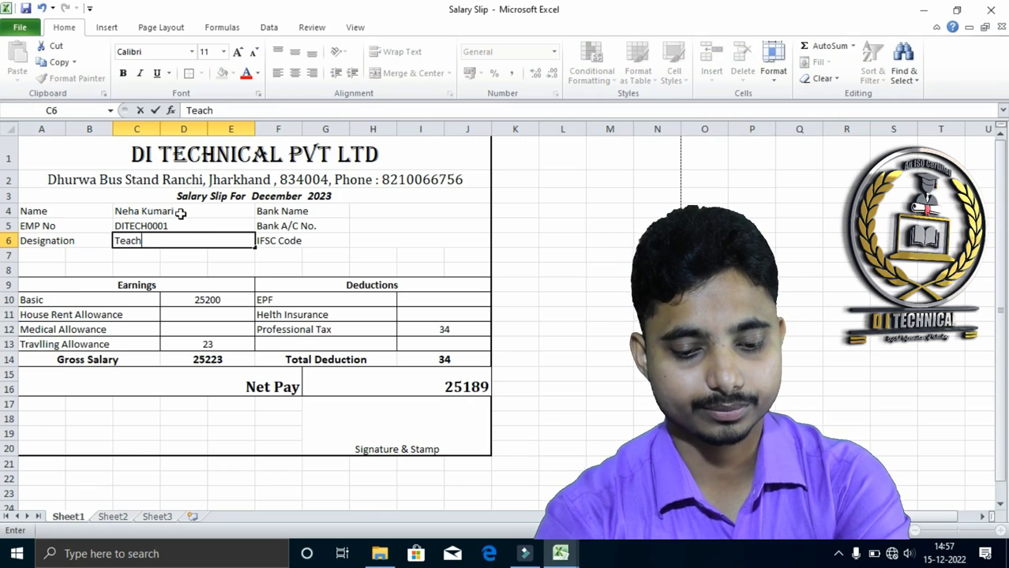
pyautogui.press('Tab')
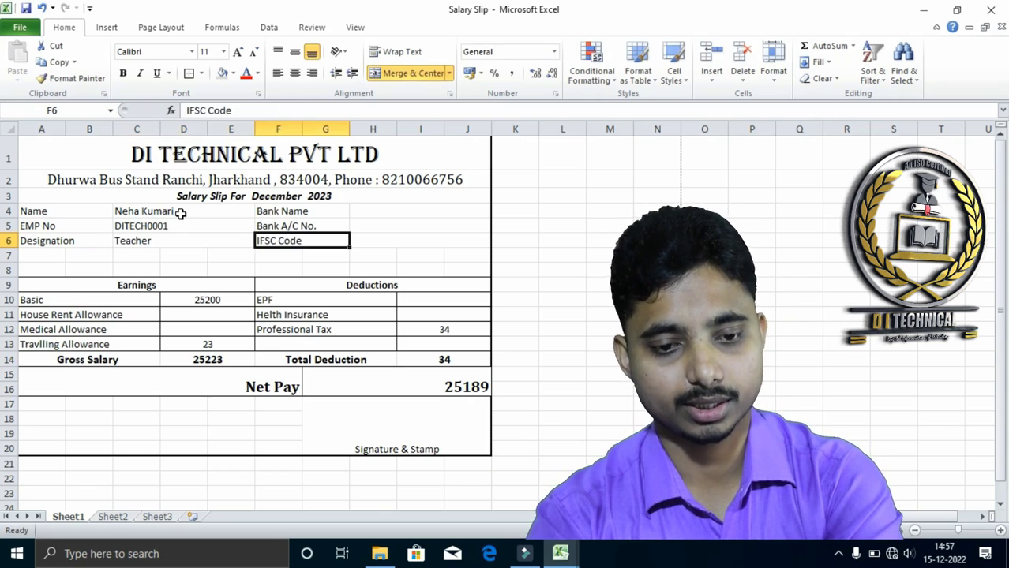
# Enter "punjab National Bank" beside the Bank Name label in H4
pyautogui.press('Tab')
pyautogui.press('Up')
pyautogui.press('Up')
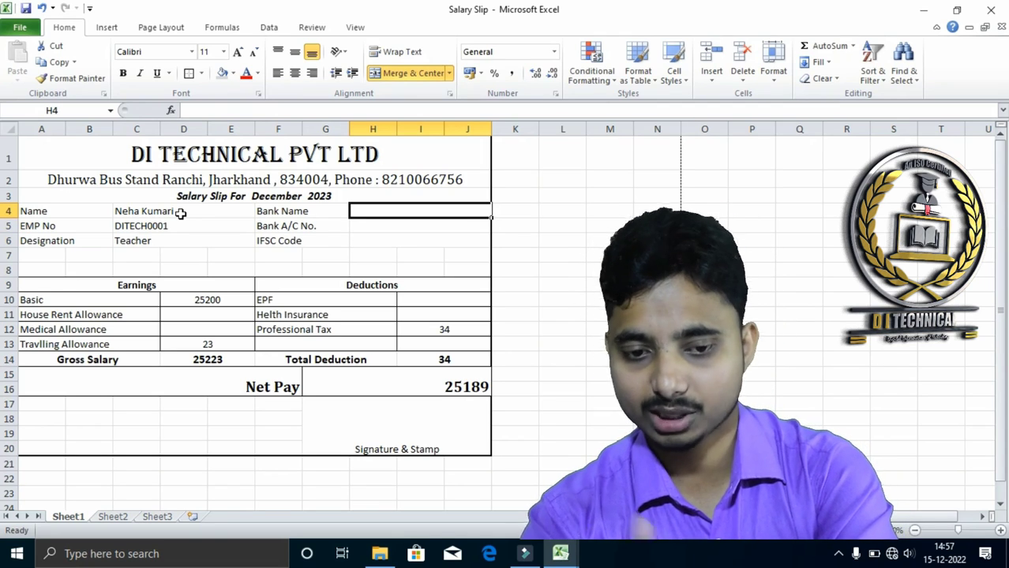
pyautogui.write('pu')
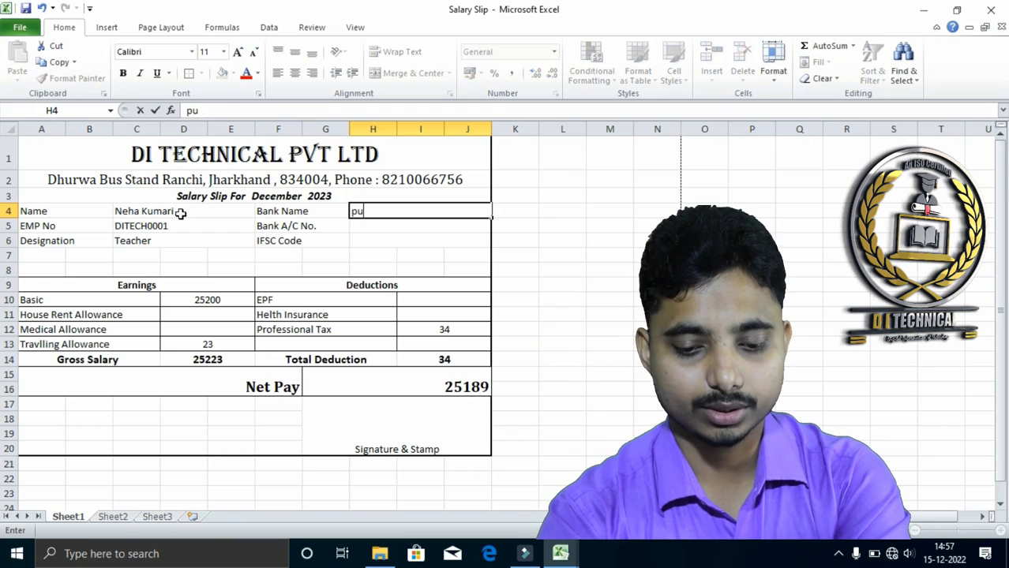
pyautogui.write('njab Natio')
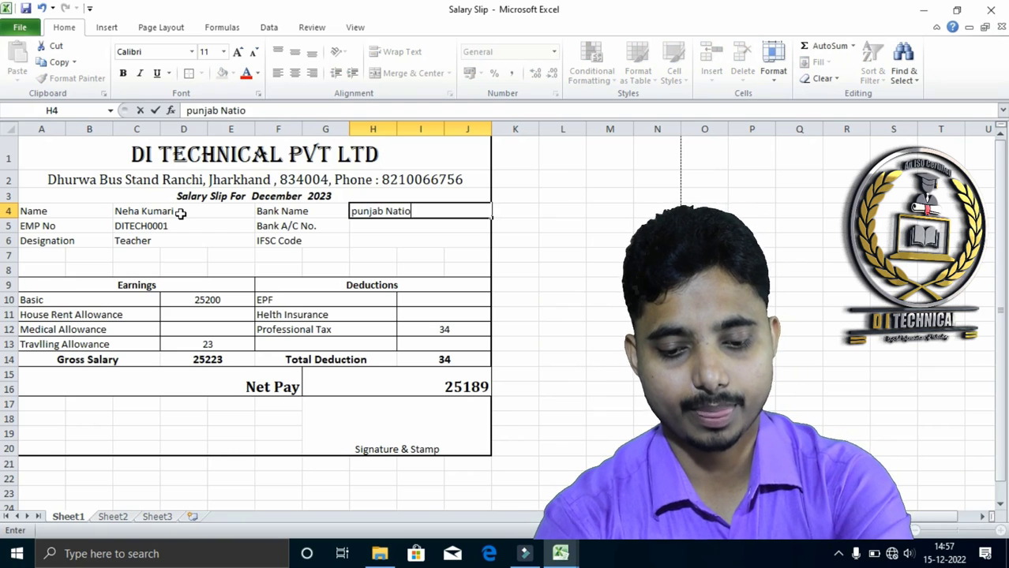
pyautogui.write('nal Bank')
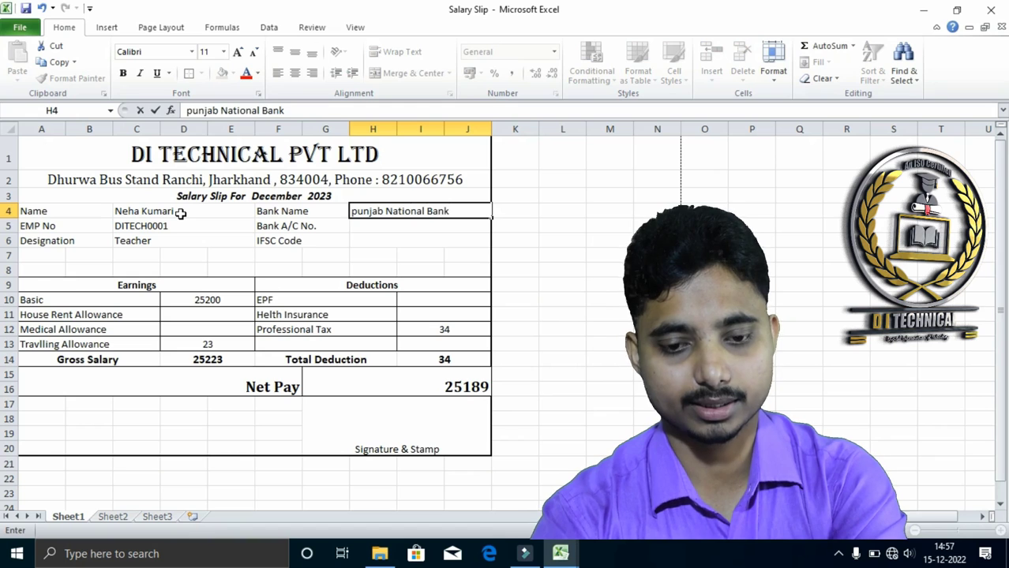
pyautogui.press('Return')
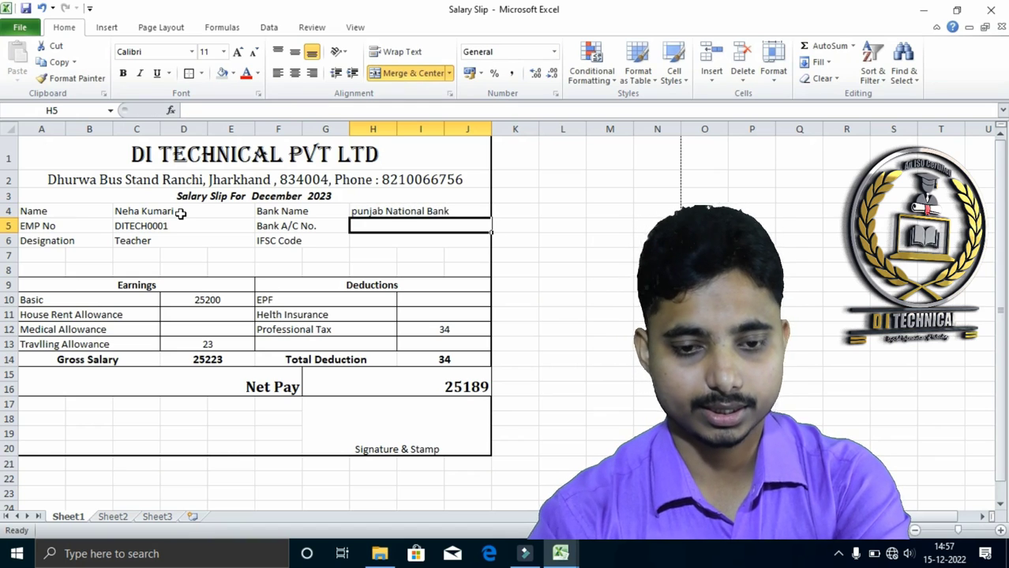
# Capitalise the first letter of the bank name in H4 so it reads "Punjab National Bank"
pyautogui.click(369, 210)
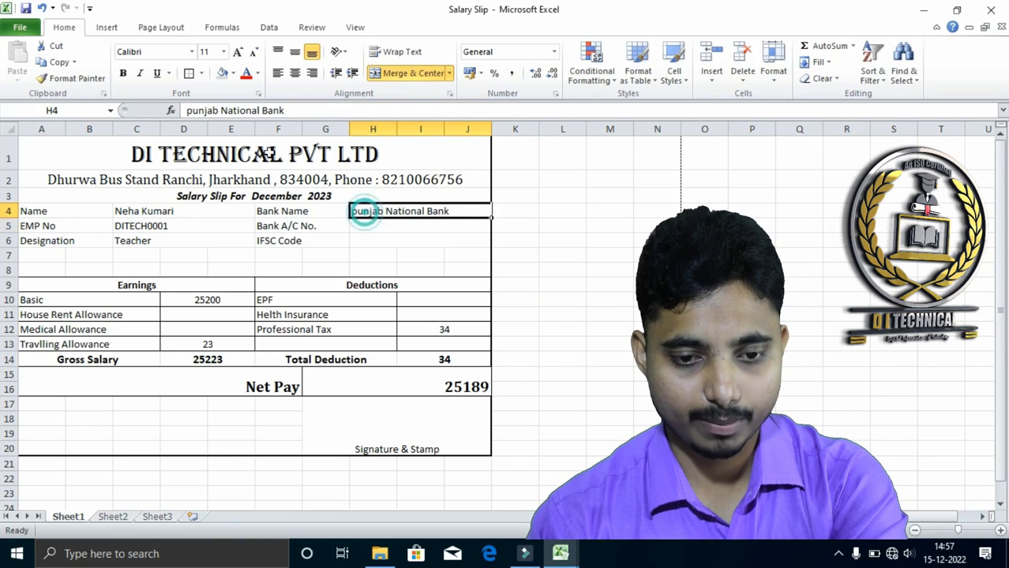
pyautogui.click(191, 110)
pyautogui.press('BackSpace')
pyautogui.write('P')
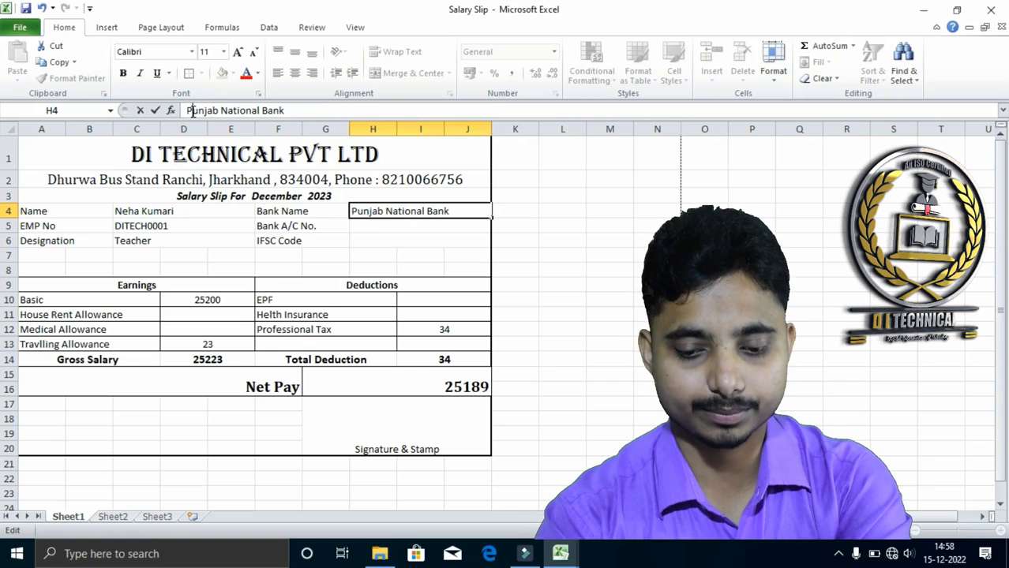
# Try entering the bank account number in H5 with the General number format, and clear the entry
pyautogui.click(392, 226)
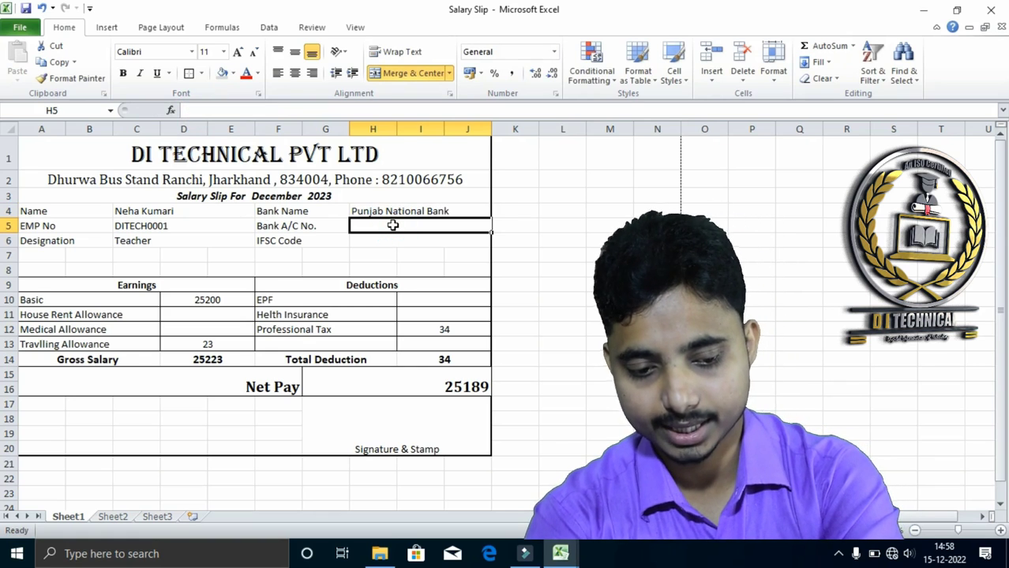
pyautogui.write('1234')
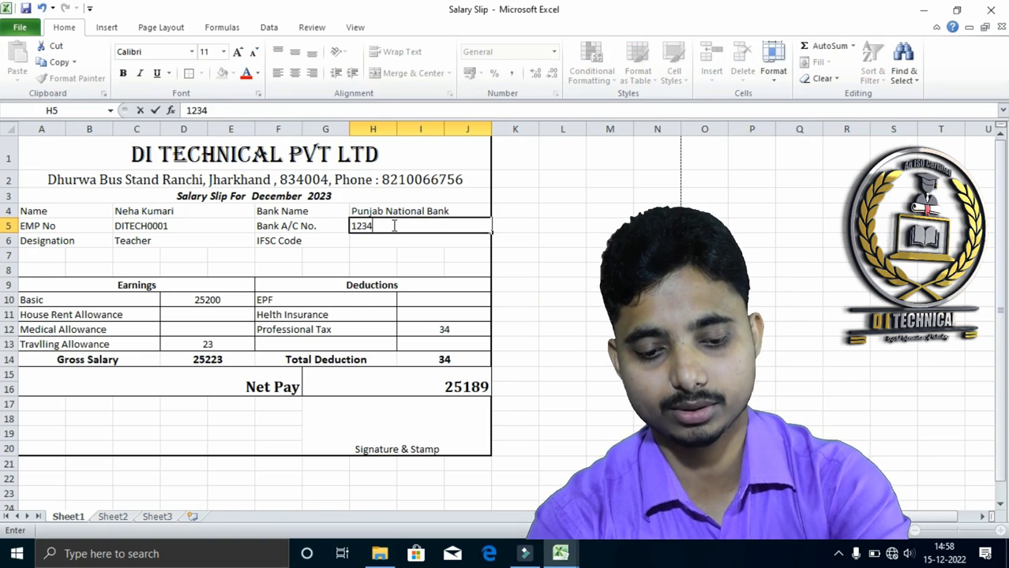
pyautogui.write('56789098')
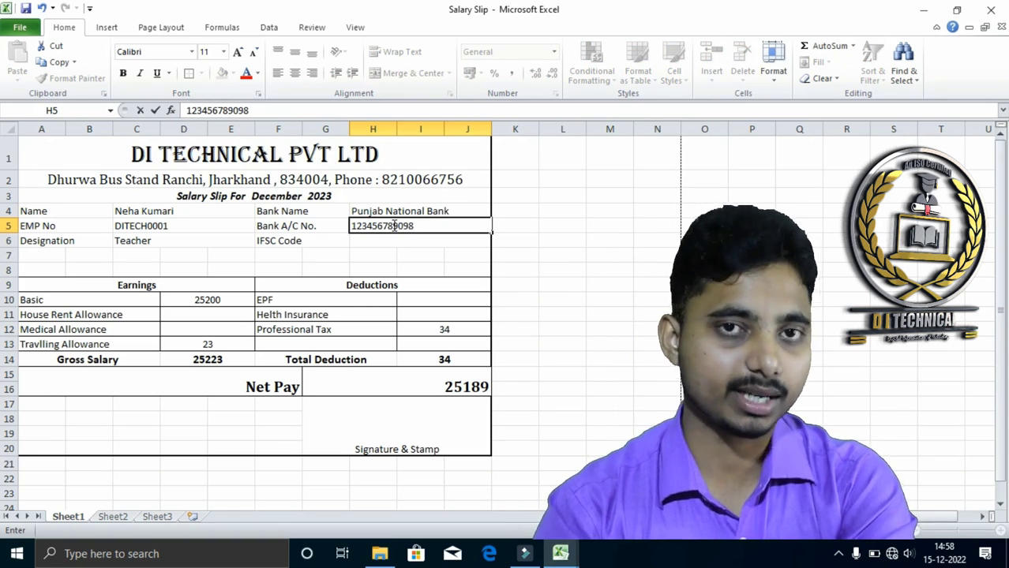
pyautogui.press('Return')
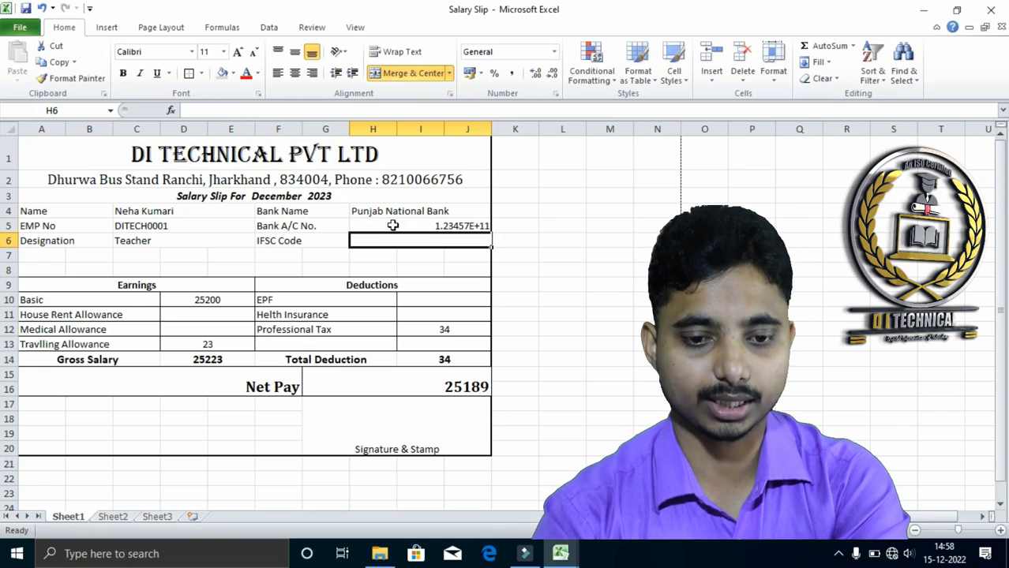
pyautogui.click(393, 226)
pyautogui.click(392, 240)
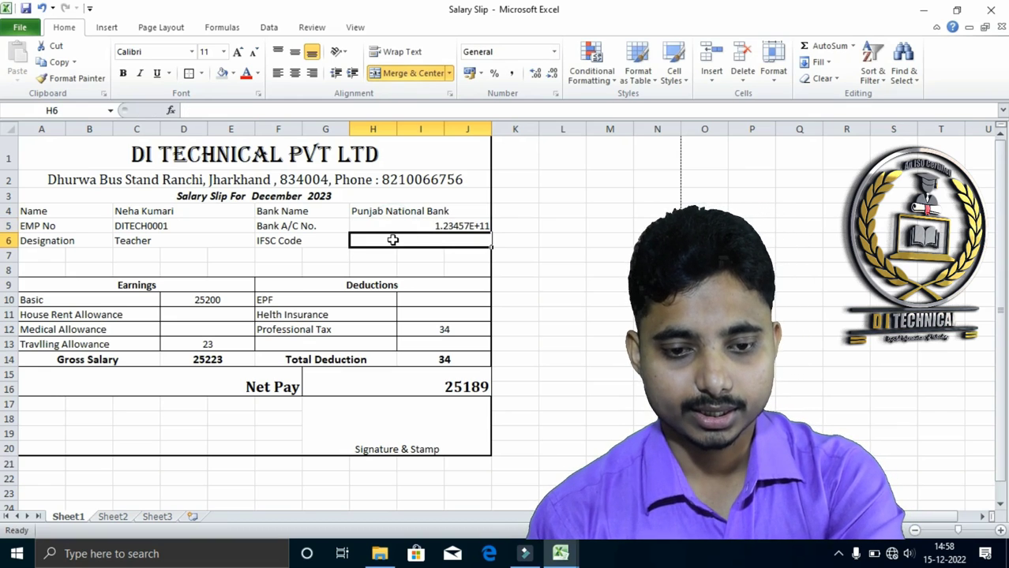
pyautogui.click(394, 226)
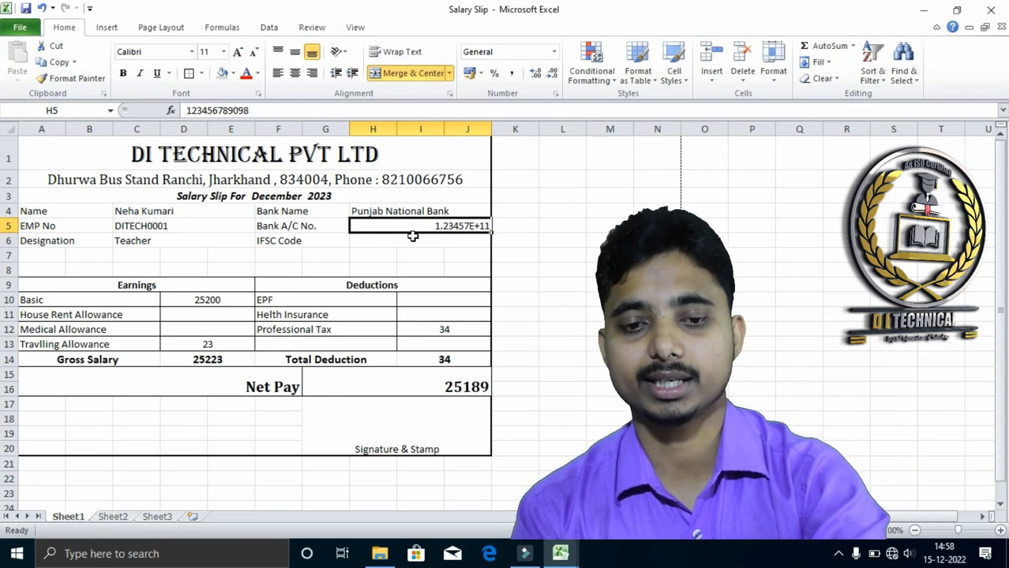
pyautogui.press('Delete')
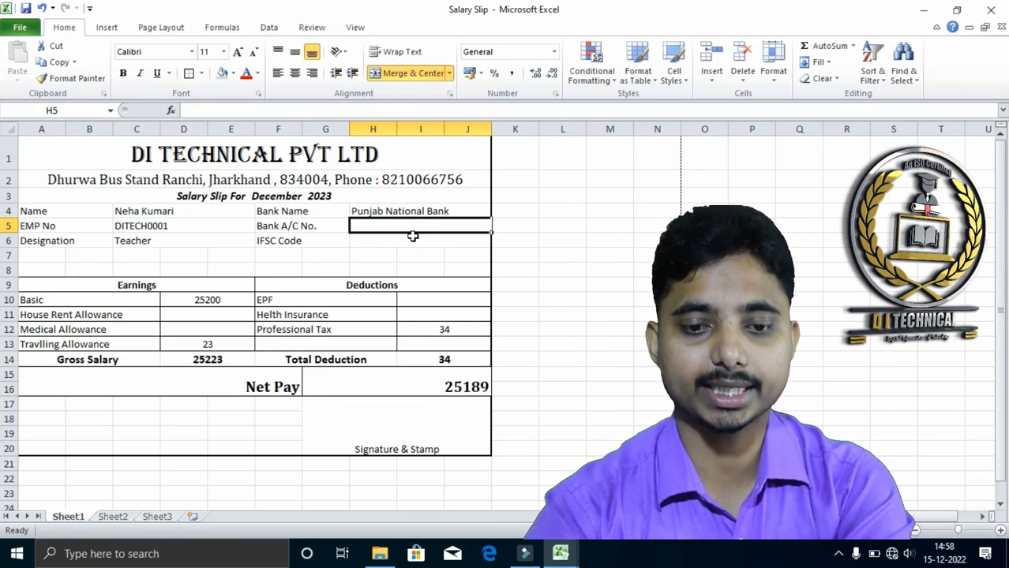
# Set the number format of H5 to Text and enter the bank account number there
pyautogui.click(555, 53)
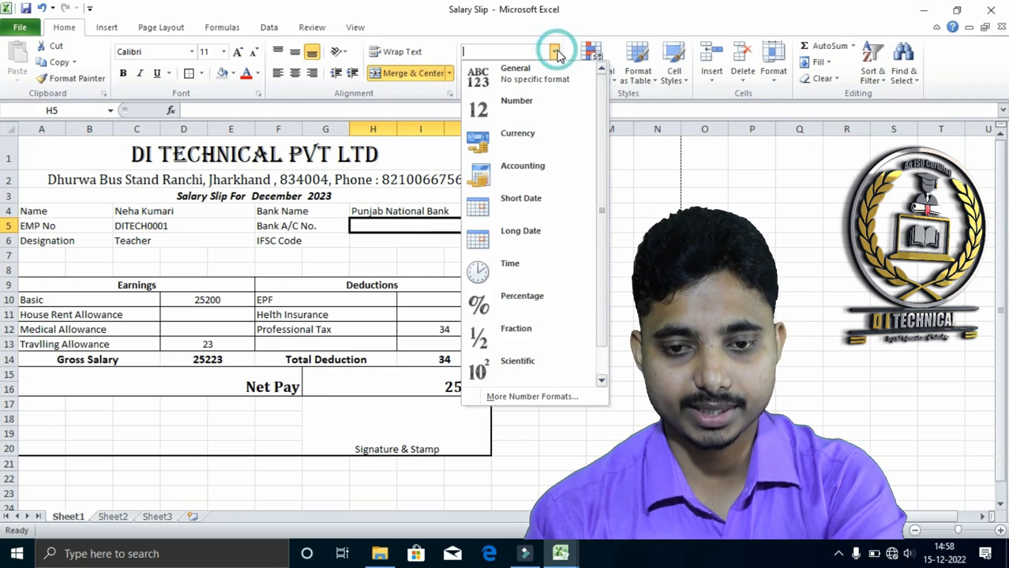
pyautogui.scroll(-1, 520, 269)
pyautogui.click(488, 366)
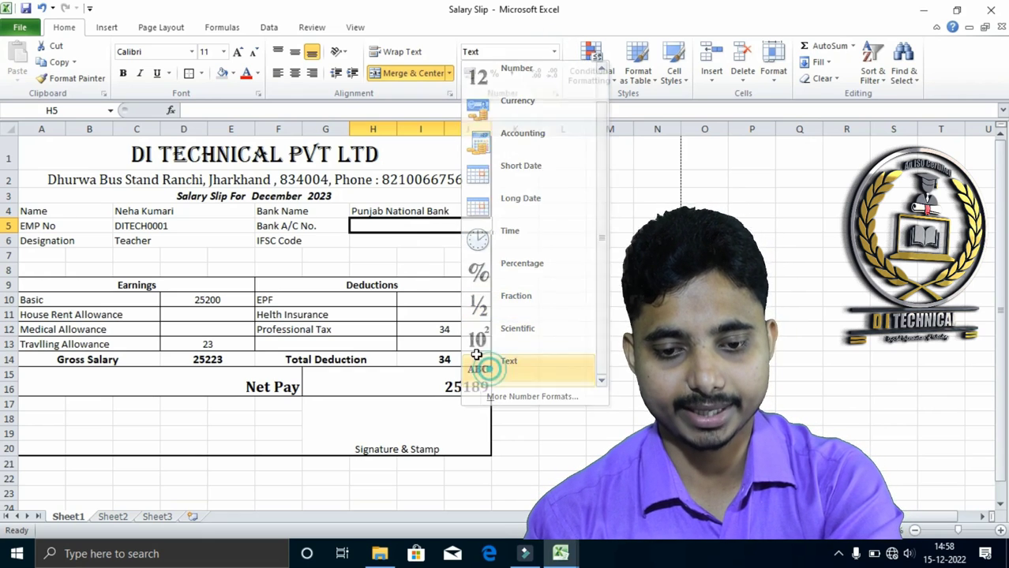
pyautogui.write('123456789098')
pyautogui.press('Return')
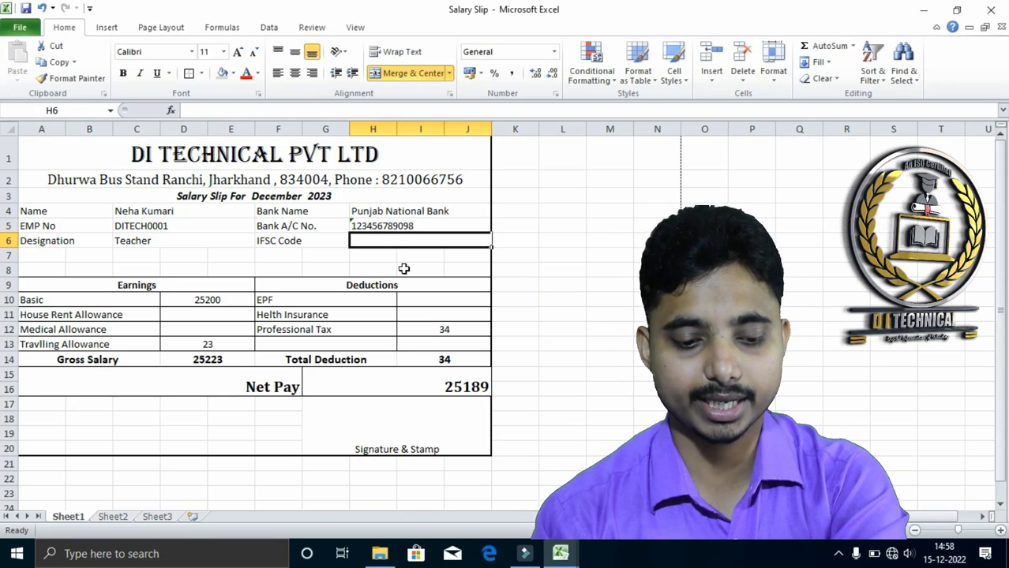
pyautogui.write('pu')
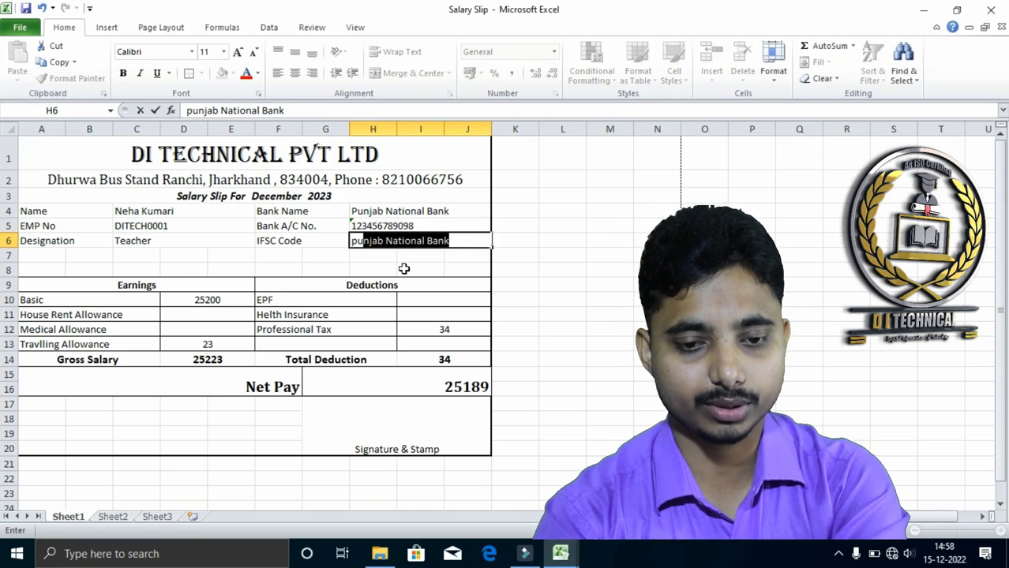
pyautogui.press('BackSpace')
pyautogui.press('BackSpace')
pyautogui.press('BackSpace')
pyautogui.press('Tab')
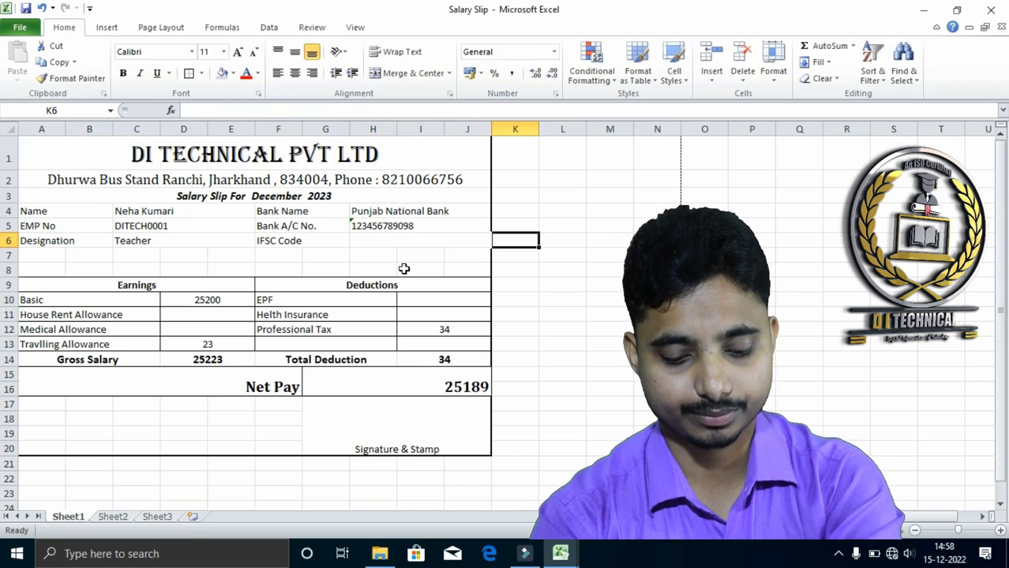
pyautogui.hotkey('shift', 'Tab')
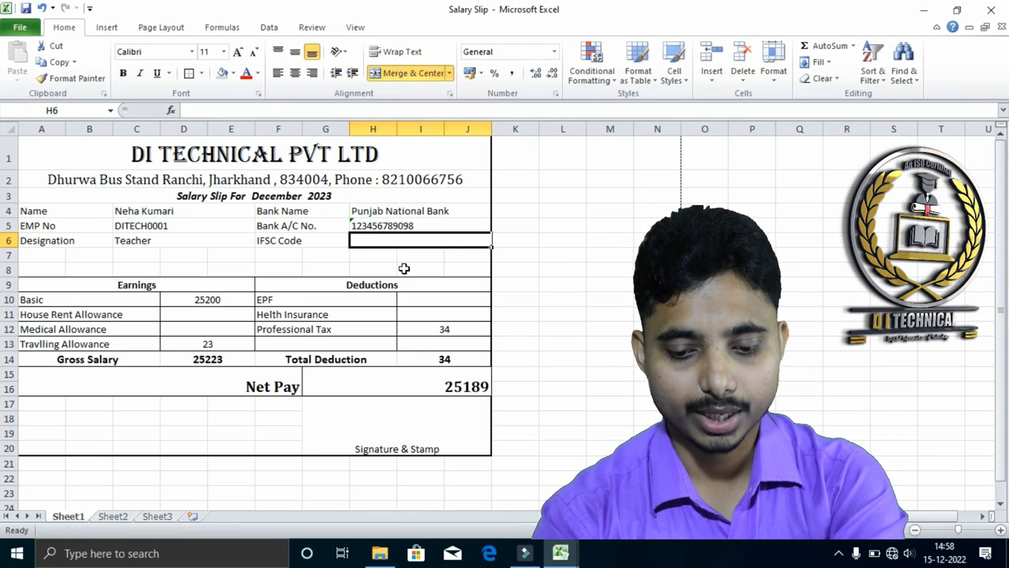
# Enter the IFSC code PUNB00002343 beside the IFSC Code label in H6
pyautogui.write('PUNB000023')
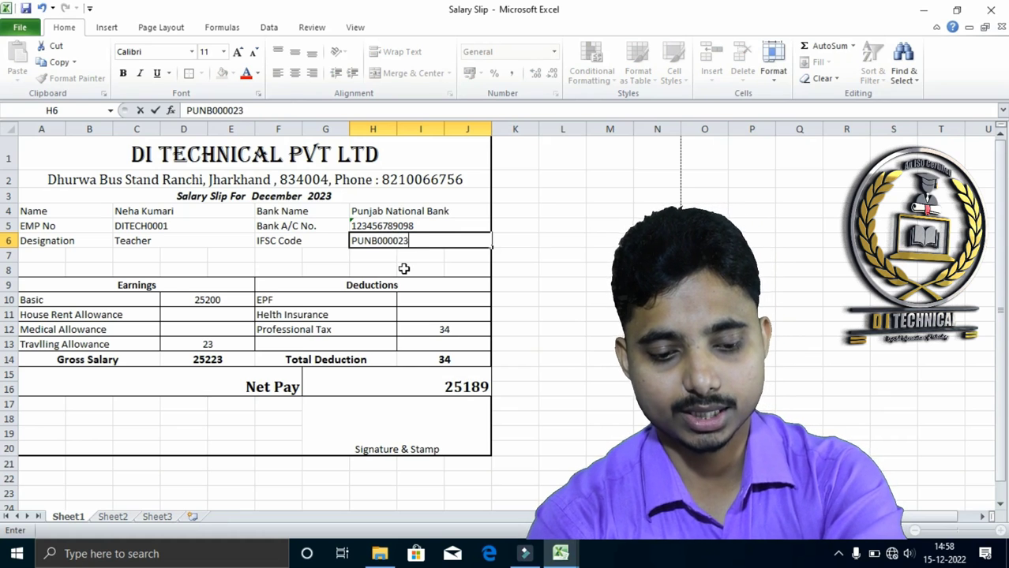
pyautogui.write('43')
pyautogui.press('Return')
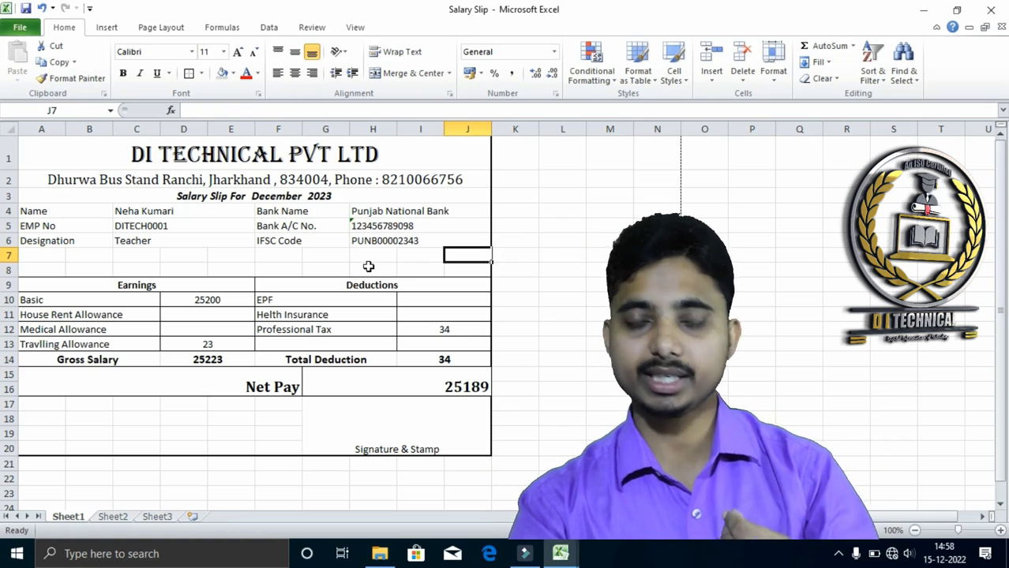
# Make the Bank Name, Bank A/C No. and IFSC Code labels in F4:G6 bold
pyautogui.click(378, 240)
pyautogui.moveTo(304, 218); pyautogui.dragTo(294, 237)
pyautogui.click(127, 76)
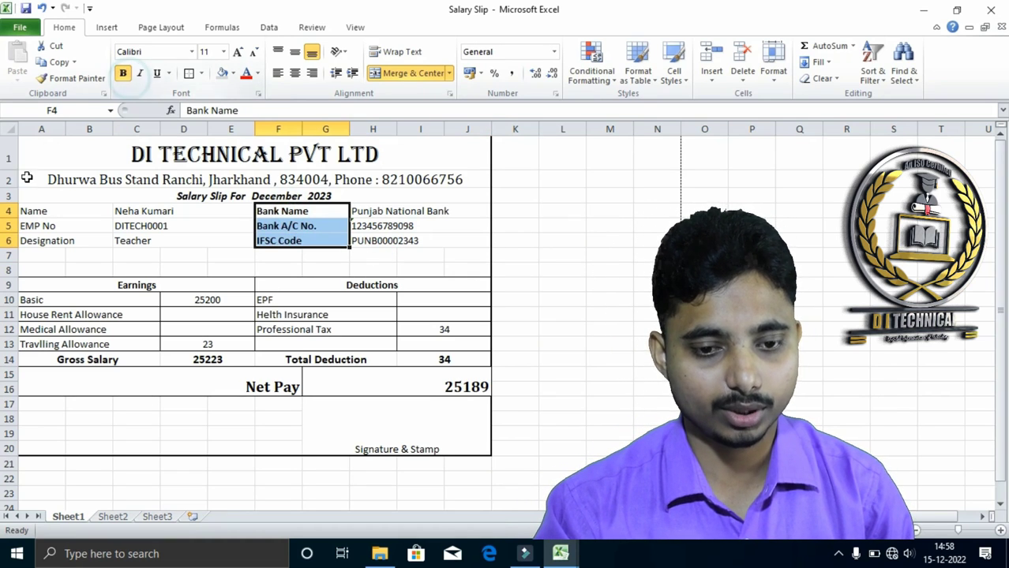
# Make the Name, EMP No and Designation labels in A4:B6 bold
pyautogui.moveTo(35, 212); pyautogui.dragTo(40, 240)
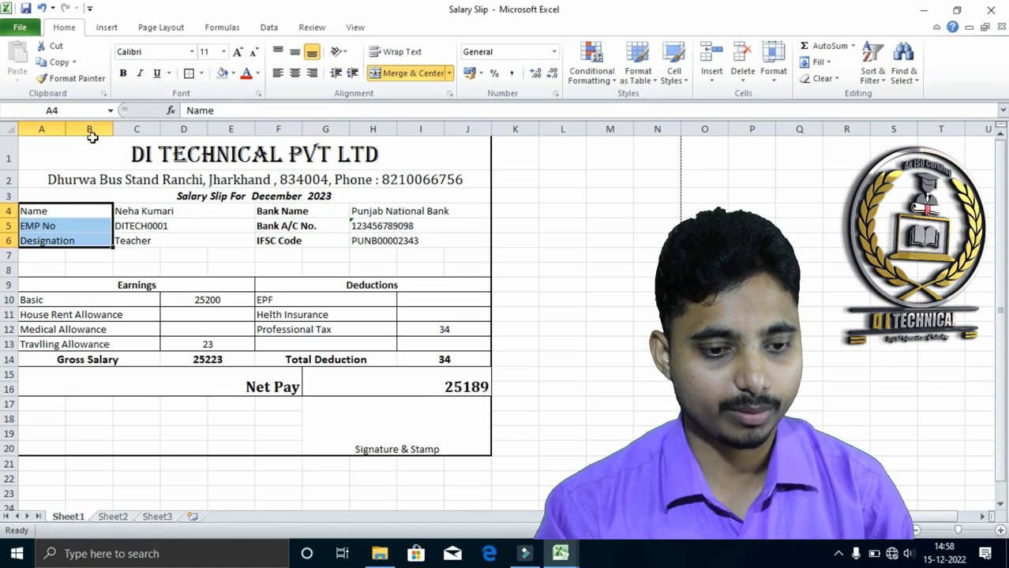
pyautogui.click(123, 72)
pyautogui.click(193, 239)
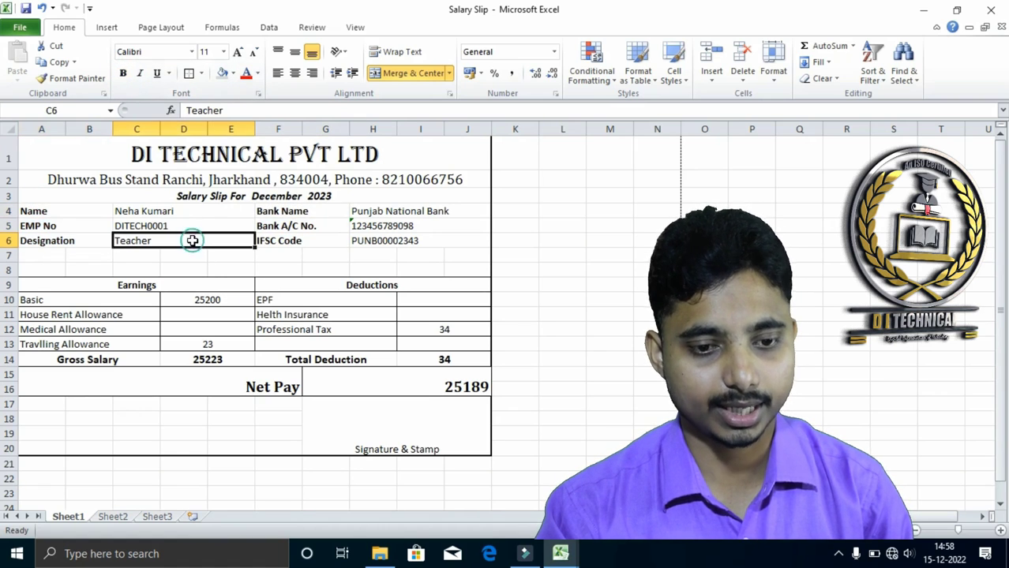
# Set the font size of the employee labels in A4:B6 and the bank labels in F4:G6 to 12
pyautogui.moveTo(74, 210); pyautogui.dragTo(71, 233)
pyautogui.click(71, 236)
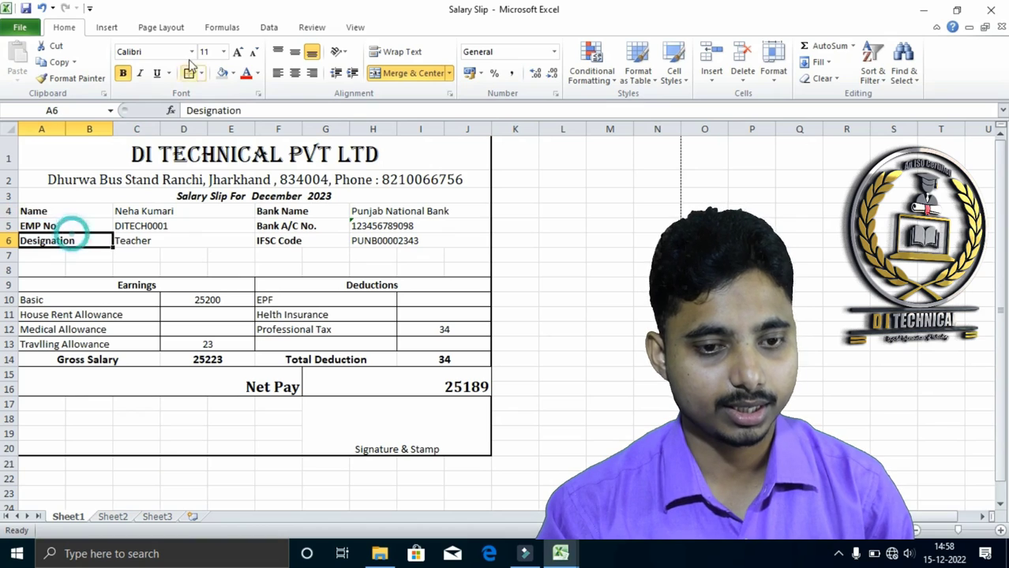
pyautogui.click(238, 51)
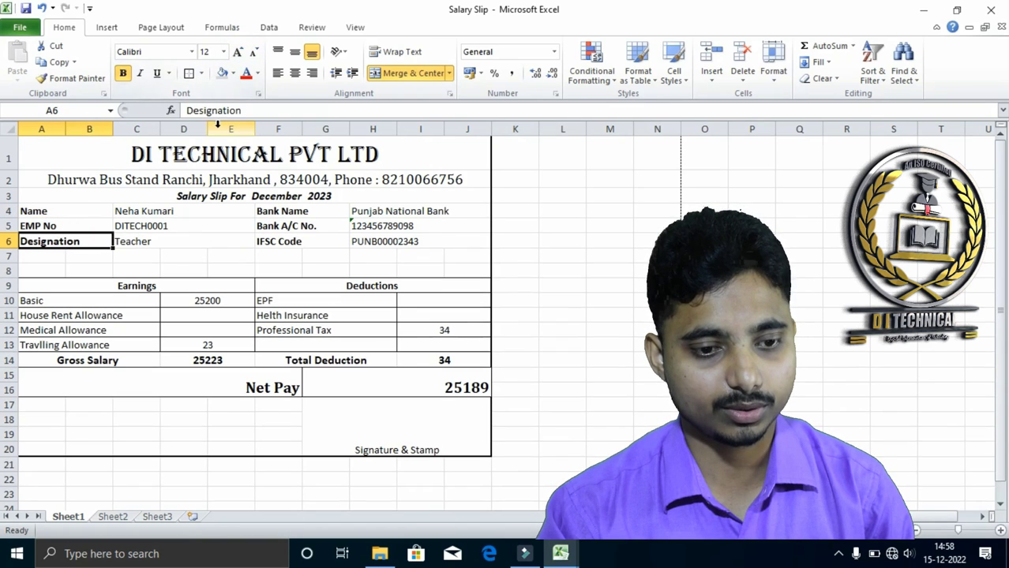
pyautogui.moveTo(70, 211); pyautogui.dragTo(71, 241)
pyautogui.click(223, 51)
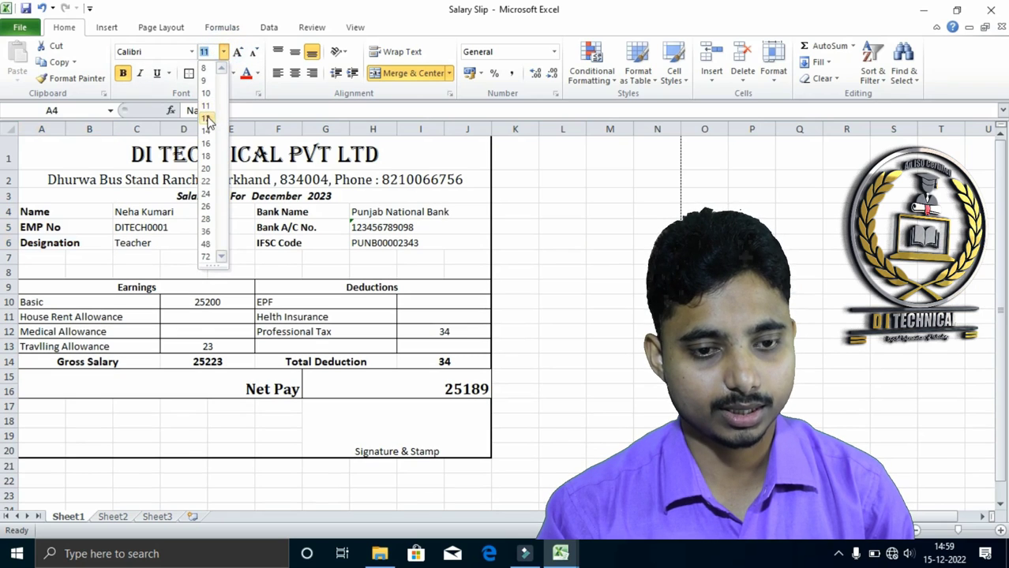
pyautogui.click(207, 117)
pyautogui.moveTo(289, 211); pyautogui.dragTo(261, 242)
pyautogui.click(223, 51)
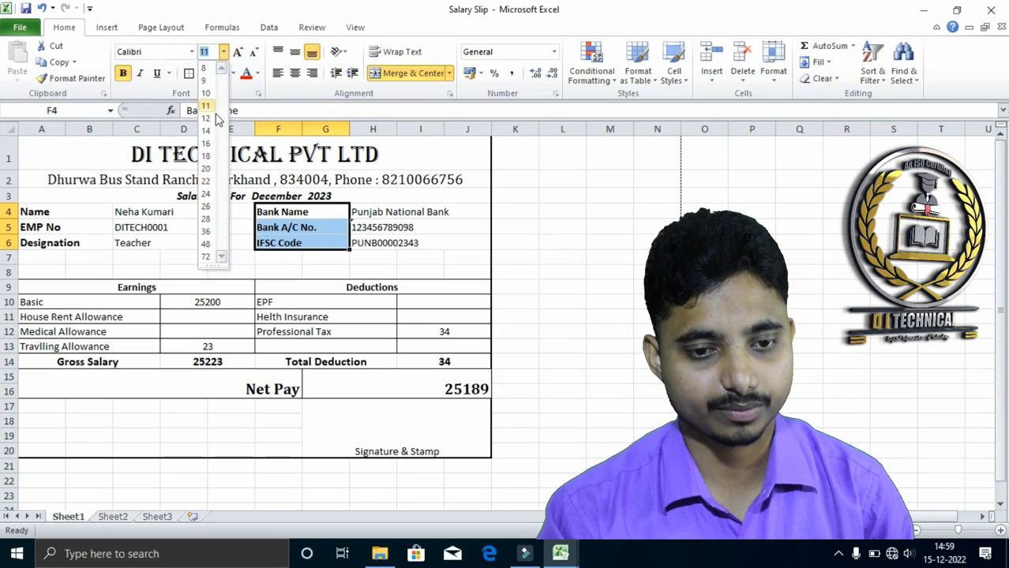
pyautogui.click(205, 118)
# Increase the font size of the employee details in C4:E6 and the bank details in H4:J6 by one step
pyautogui.moveTo(142, 220); pyautogui.dragTo(142, 241)
pyautogui.click(238, 52)
pyautogui.moveTo(356, 214); pyautogui.dragTo(360, 243)
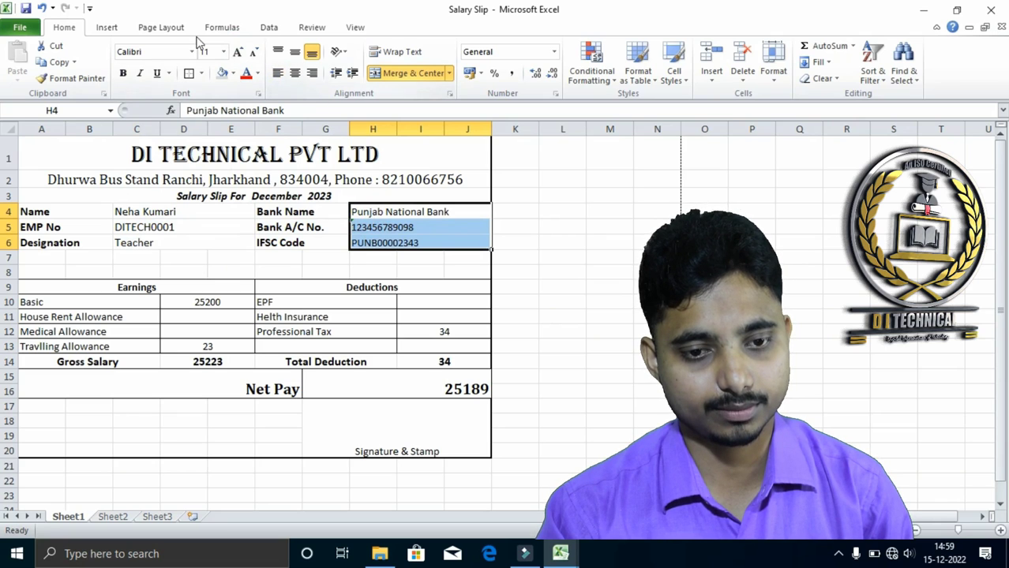
pyautogui.click(238, 52)
pyautogui.click(337, 272)
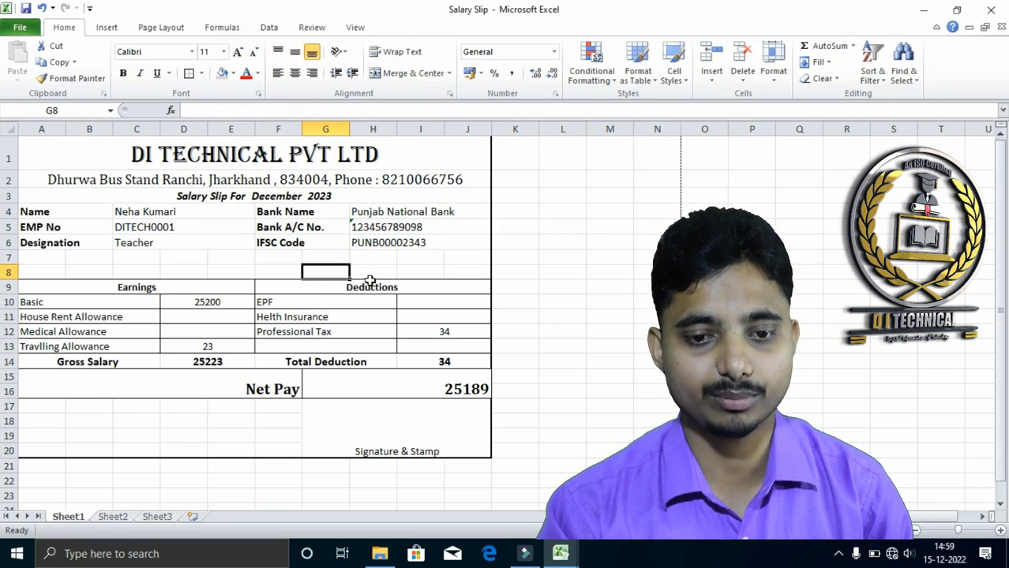
# Enlarge the Earnings and Deductions headings in row 9 to font size 16
pyautogui.click(104, 293)
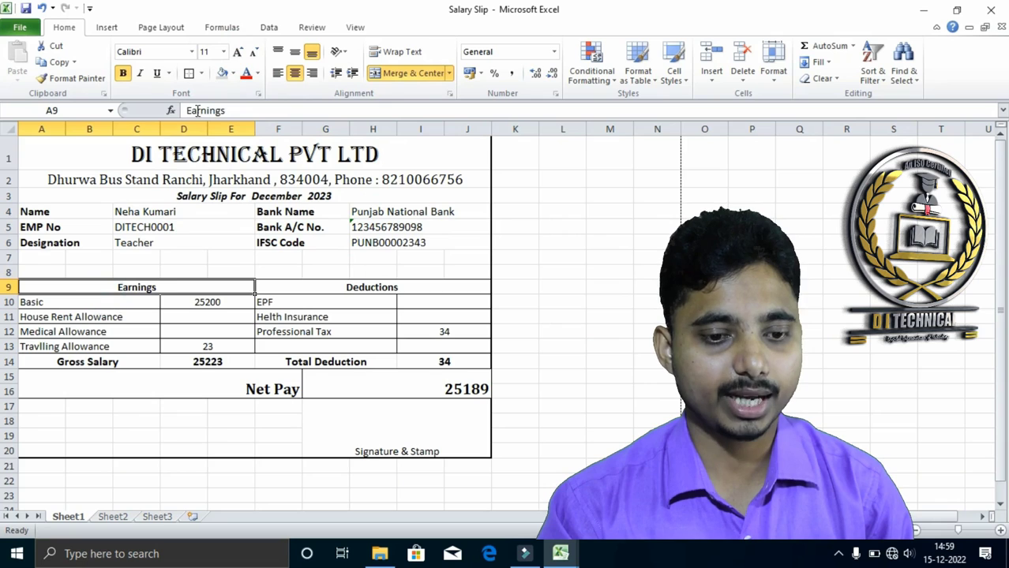
pyautogui.click(236, 52)
pyautogui.click(237, 52)
pyautogui.click(237, 52)
pyautogui.click(335, 289)
pyautogui.click(237, 52)
pyautogui.click(238, 52)
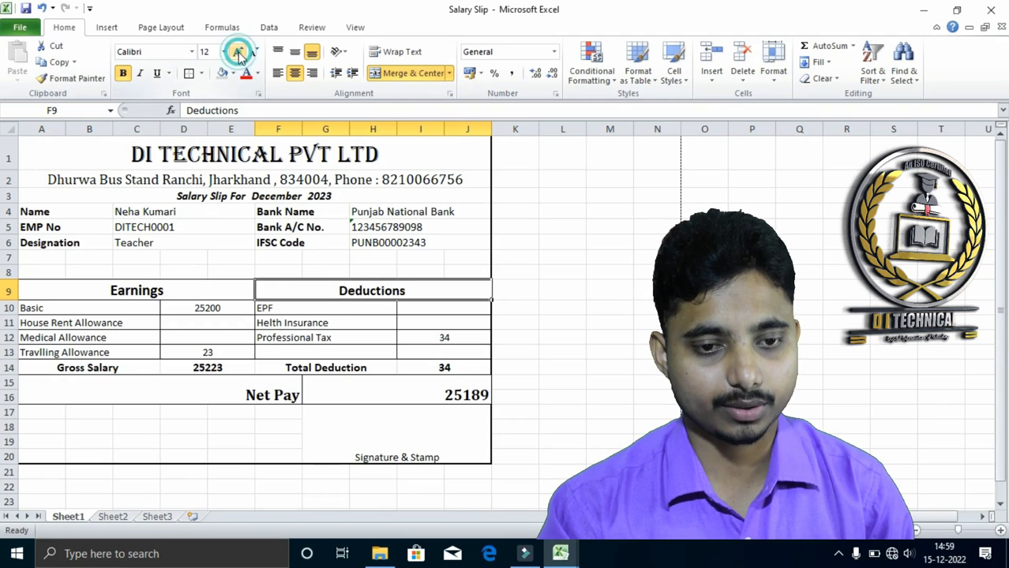
pyautogui.click(237, 52)
pyautogui.click(172, 295)
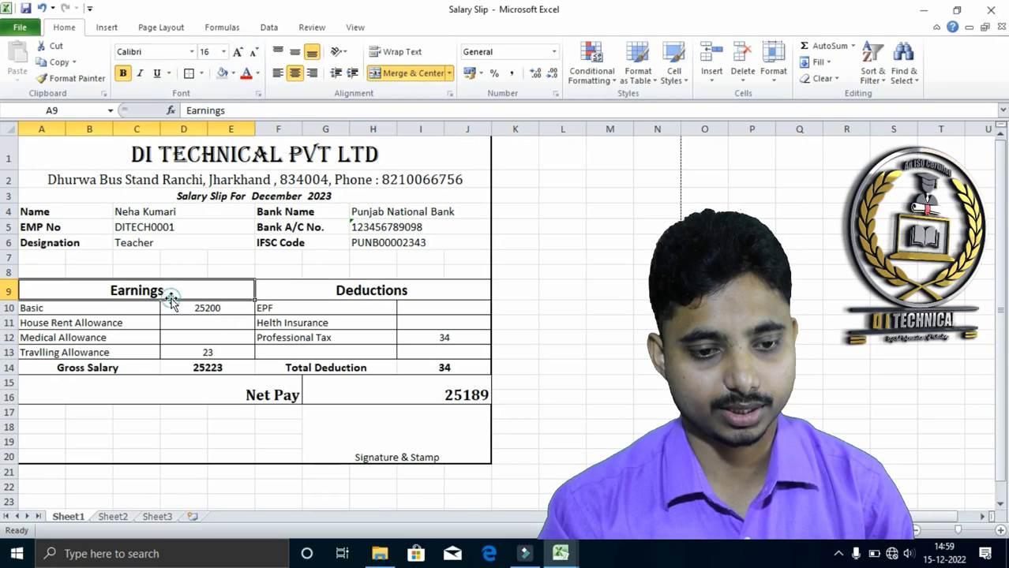
pyautogui.click(352, 295)
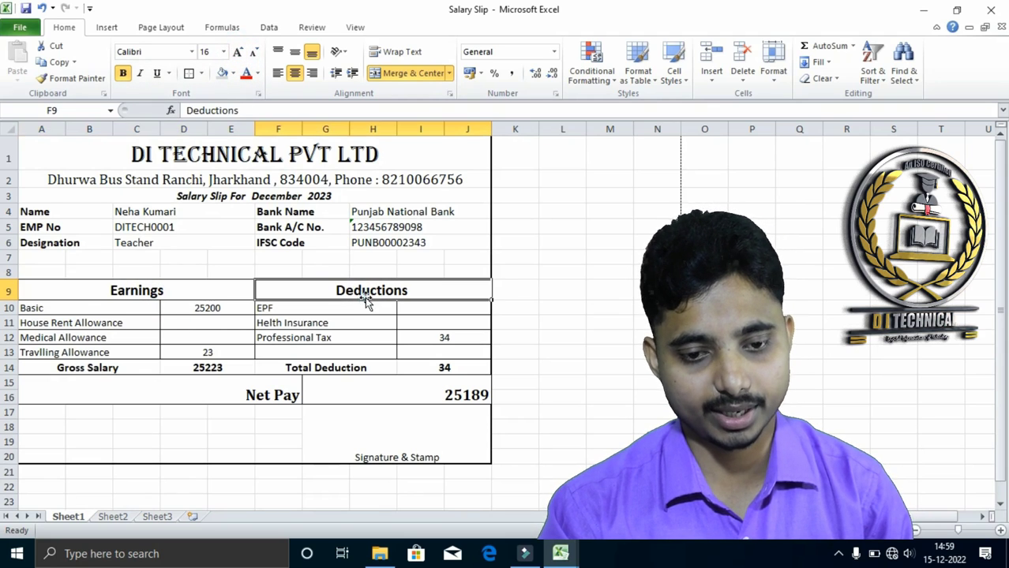
# Increase the font size of the earnings labels from Basic to Travlling Allowance in A10:C13 to 12
pyautogui.click(79, 310)
pyautogui.moveTo(80, 311); pyautogui.dragTo(85, 355)
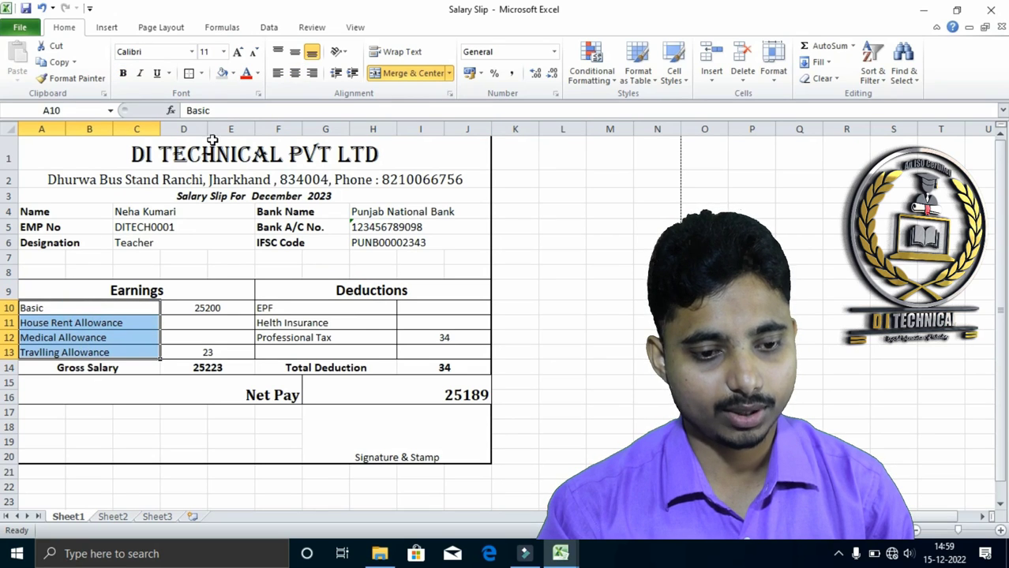
pyautogui.click(238, 52)
pyautogui.click(83, 323)
pyautogui.click(85, 308)
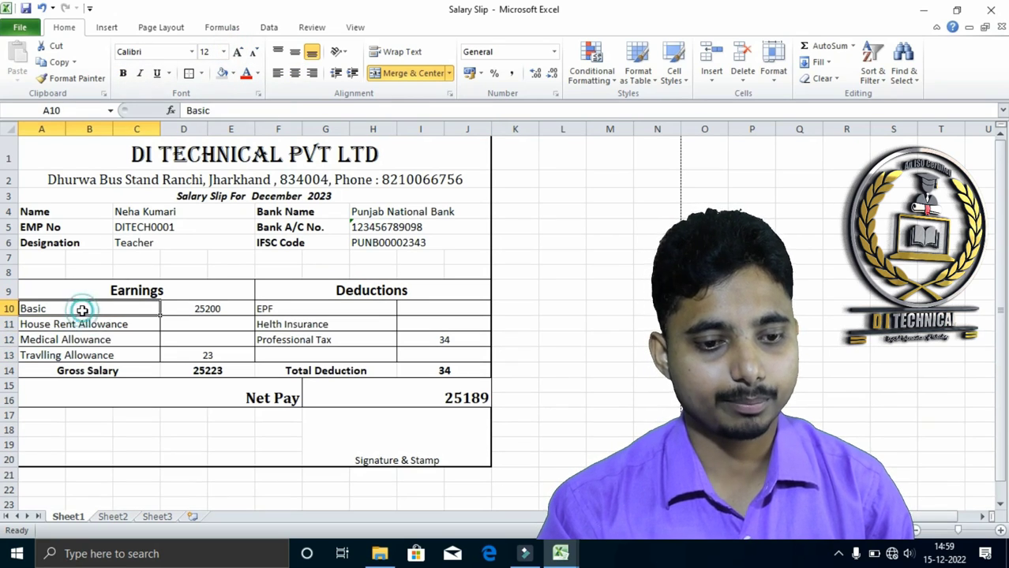
# Clear the Gross Salary, Travlling Allowance, Total Deduction, Net Pay and Professional Tax amounts, keeping the Basic amount
pyautogui.click(192, 309)
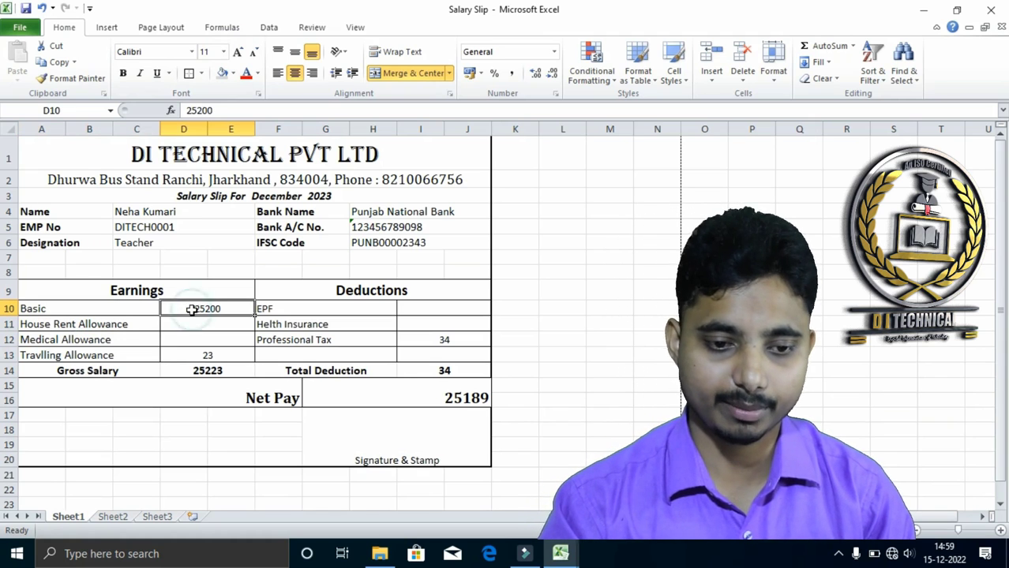
pyautogui.click(203, 368)
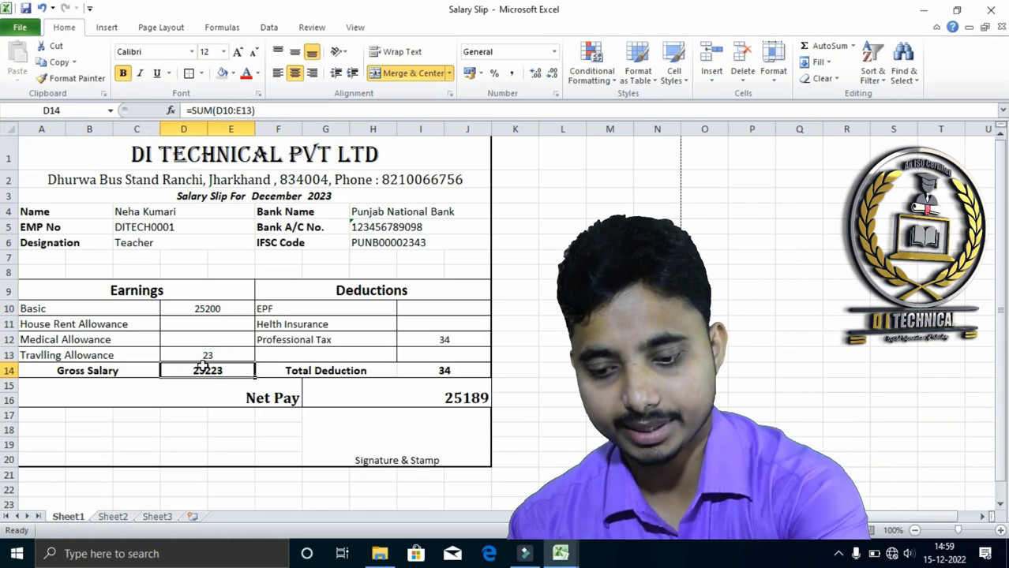
pyautogui.press('Delete')
pyautogui.click(205, 354)
pyautogui.press('Delete')
pyautogui.click(424, 369)
pyautogui.press('Delete')
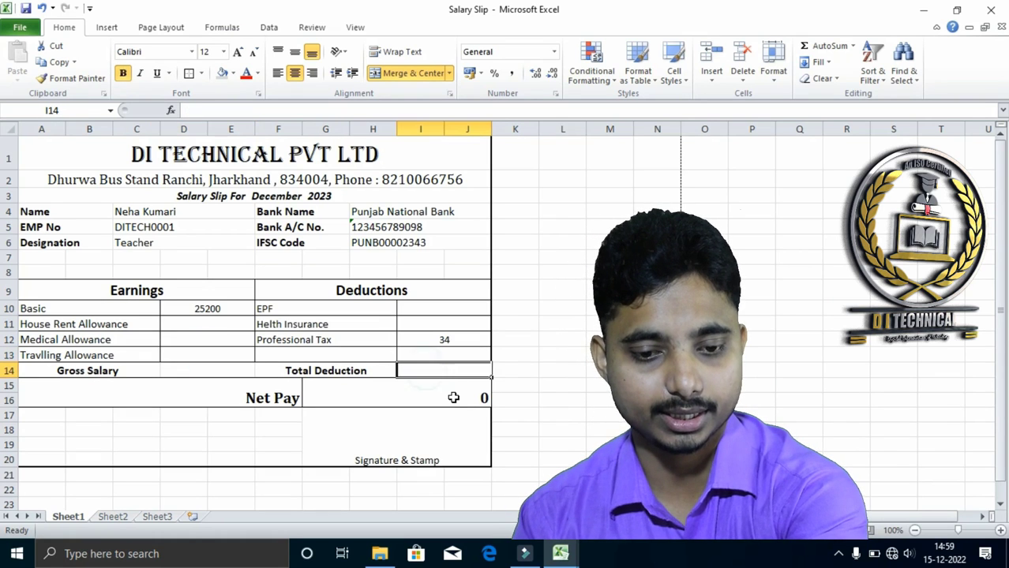
pyautogui.click(451, 391)
pyautogui.press('Delete')
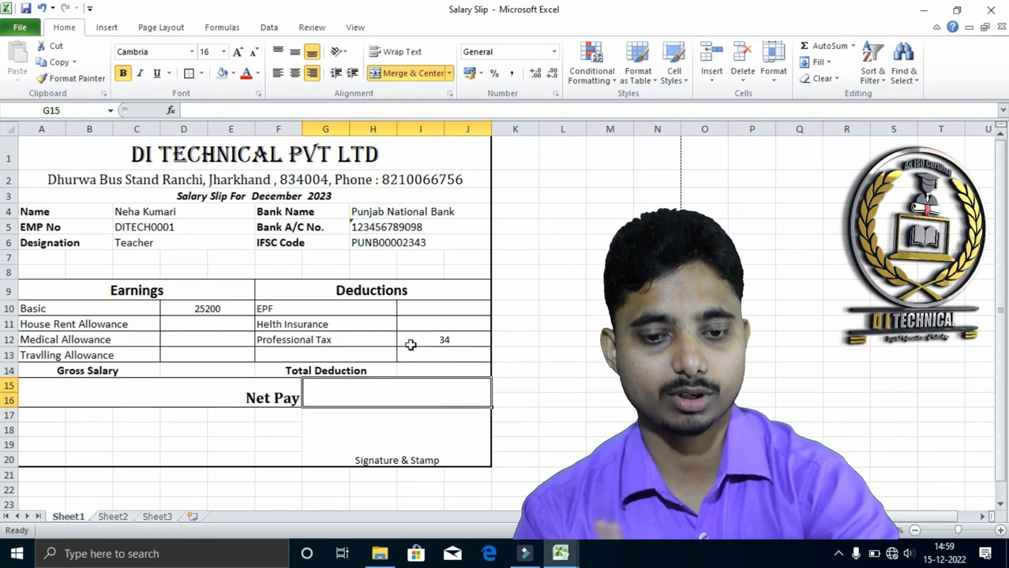
pyautogui.click(444, 339)
pyautogui.press('Delete')
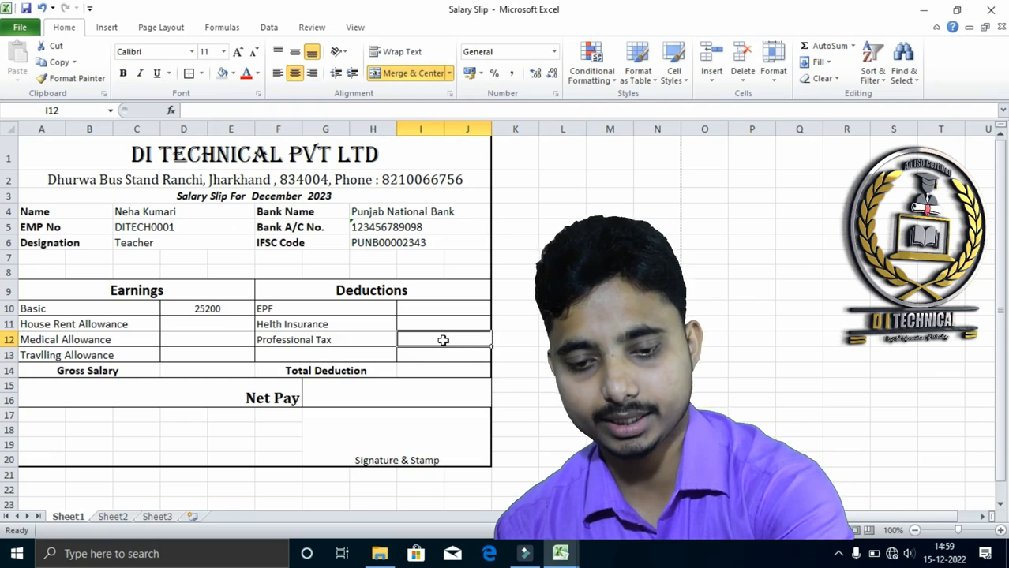
# Set the Basic salary in D10 to 25500
pyautogui.click(213, 307)
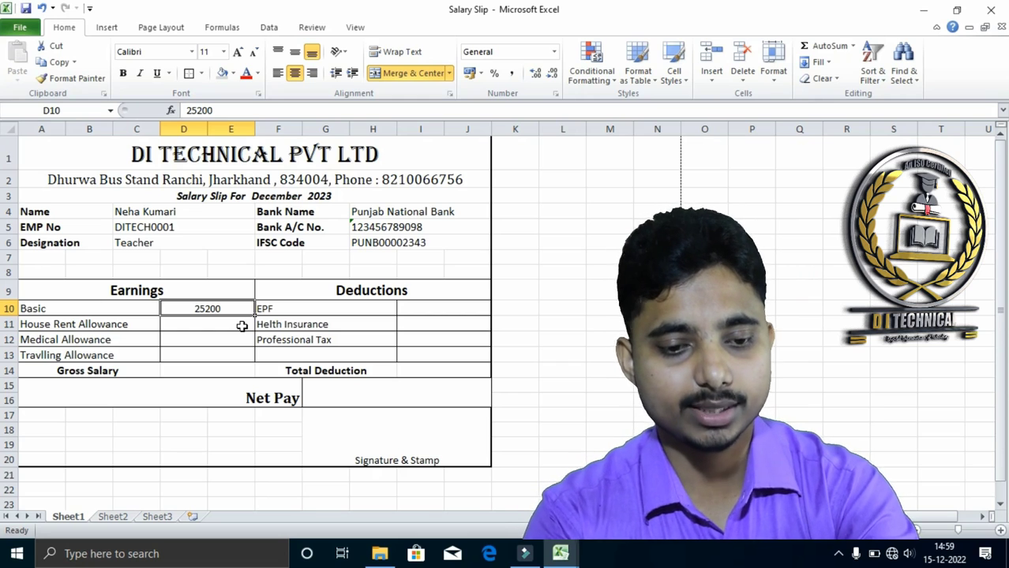
pyautogui.press('Up')
pyautogui.press('Down')
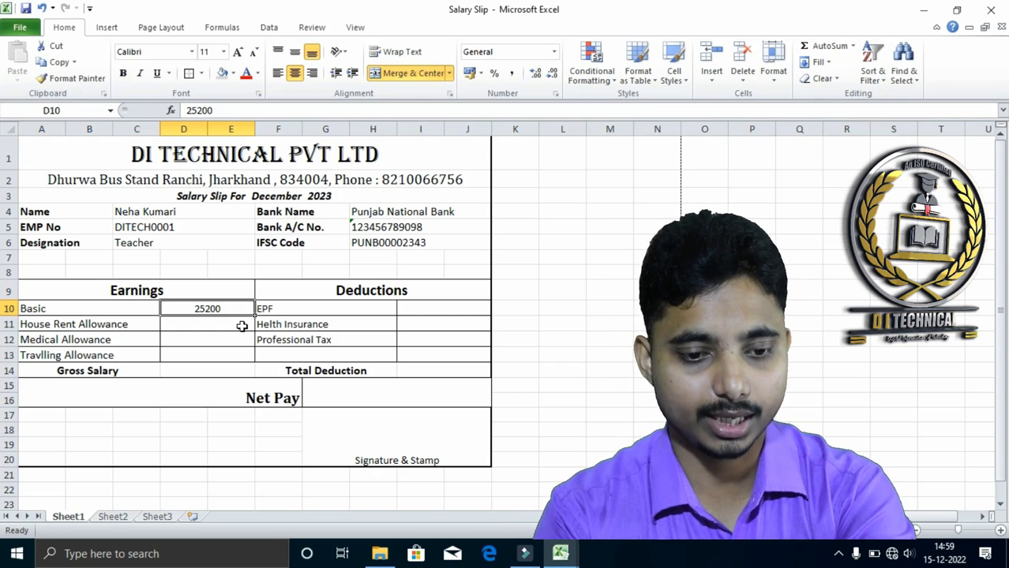
pyautogui.write('25500')
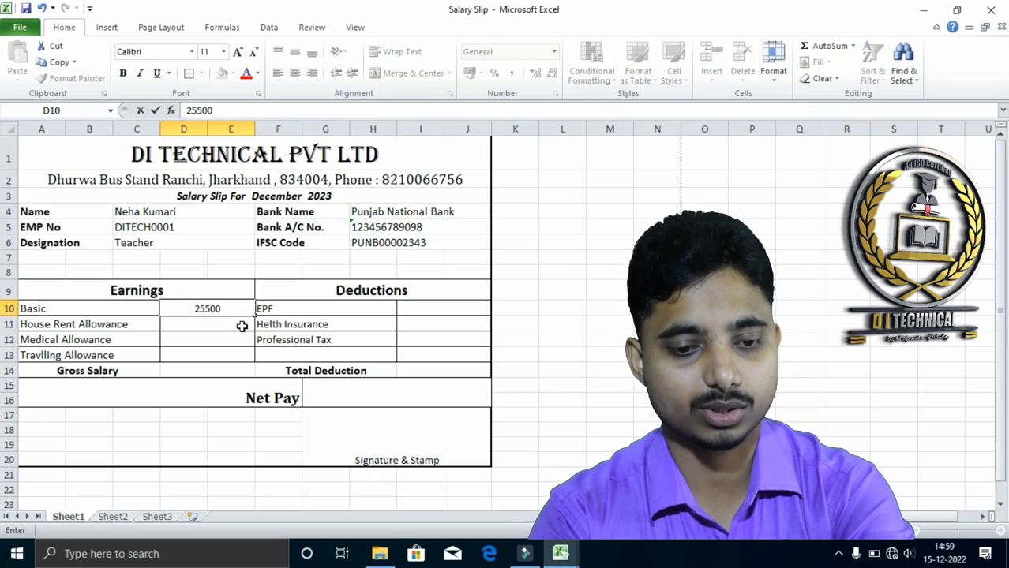
pyautogui.press('Return')
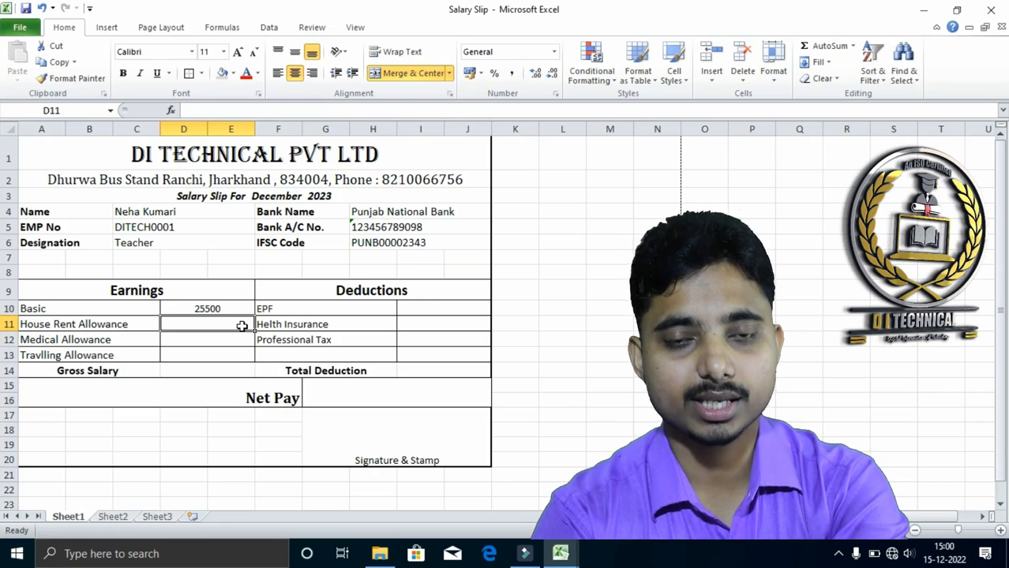
# Calculate the House Rent Allowance in D11 as 10% of Basic with the formula =D10*10%
pyautogui.write('=')
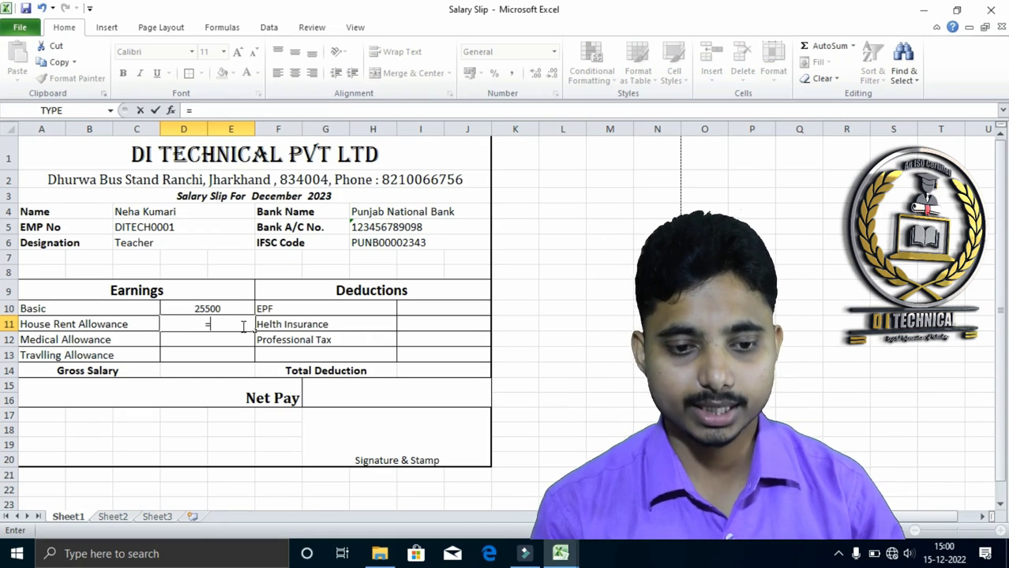
pyautogui.click(213, 307)
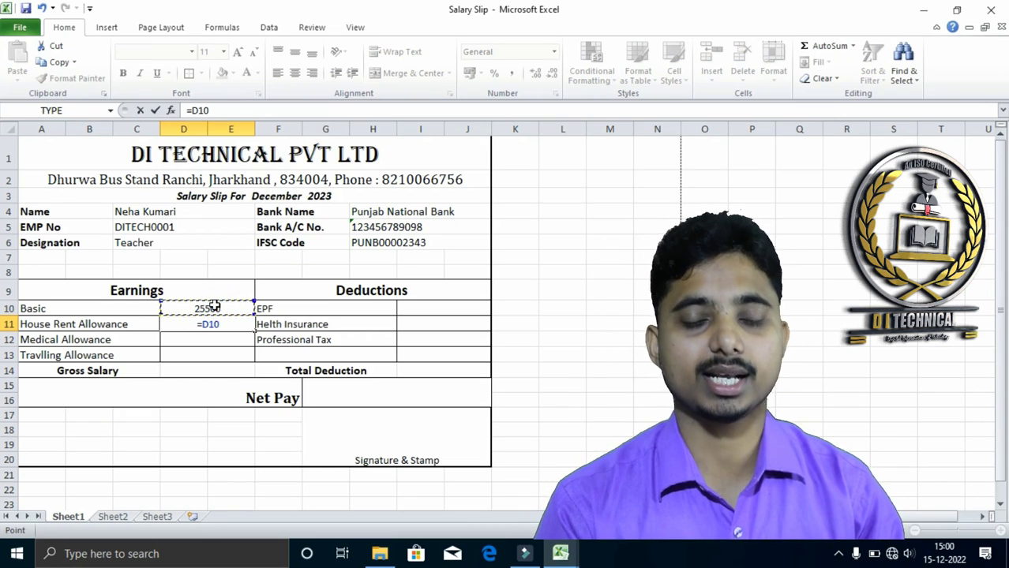
pyautogui.write('*')
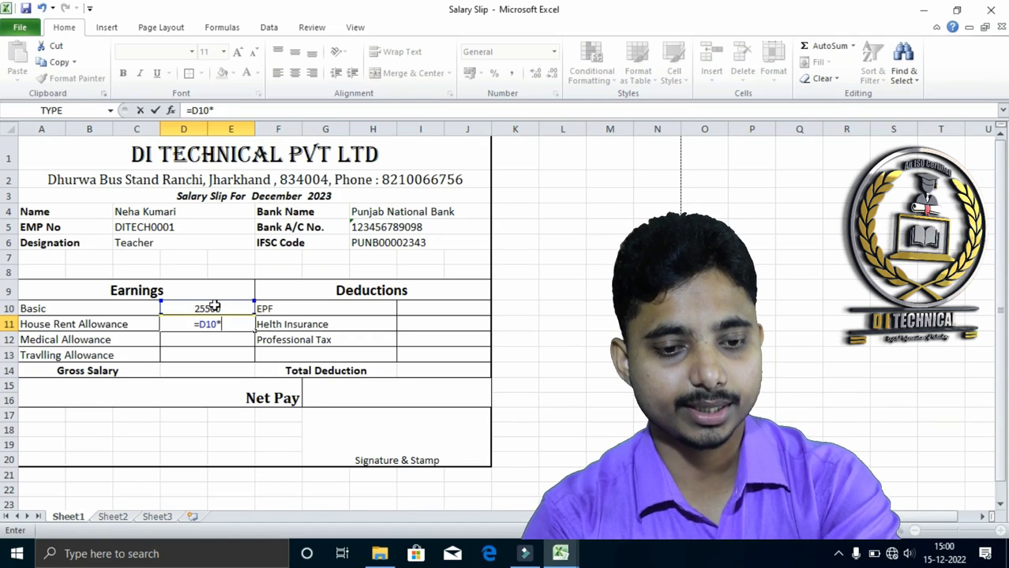
pyautogui.write('10%')
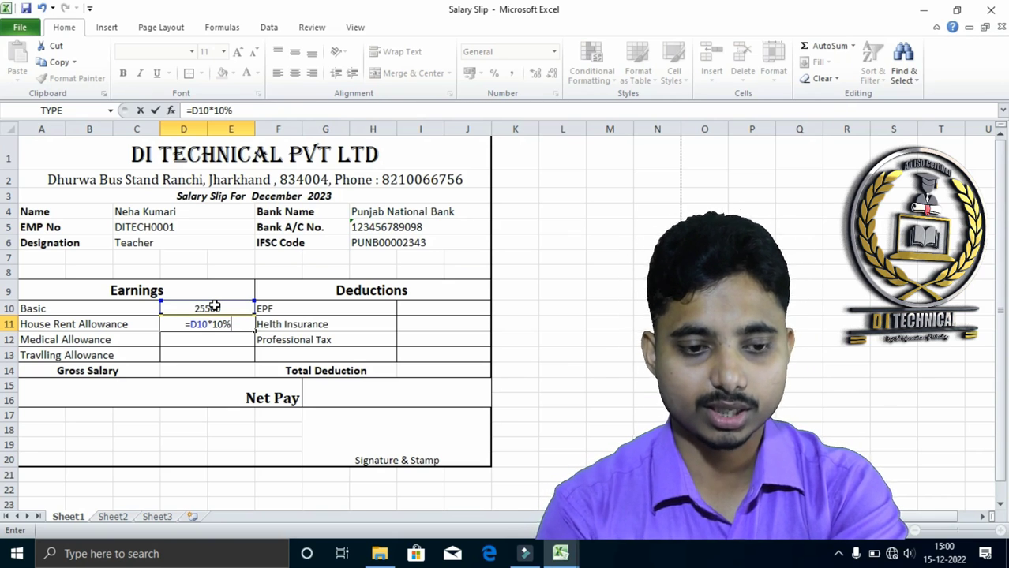
pyautogui.press('Return')
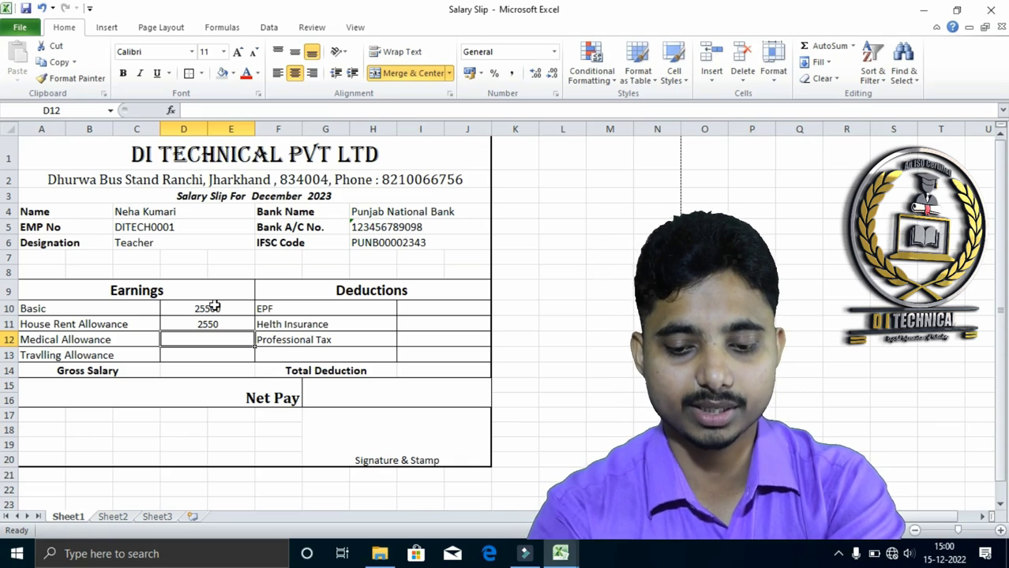
# Calculate the Medical Allowance in D12 as 5% of Basic with the formula =D10*5%
pyautogui.write('=')
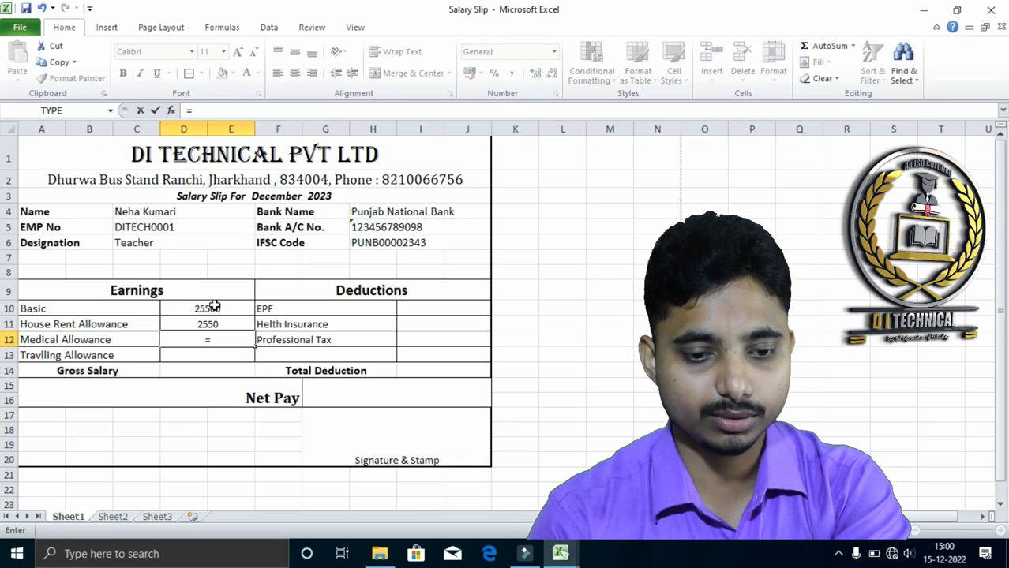
pyautogui.click(214, 307)
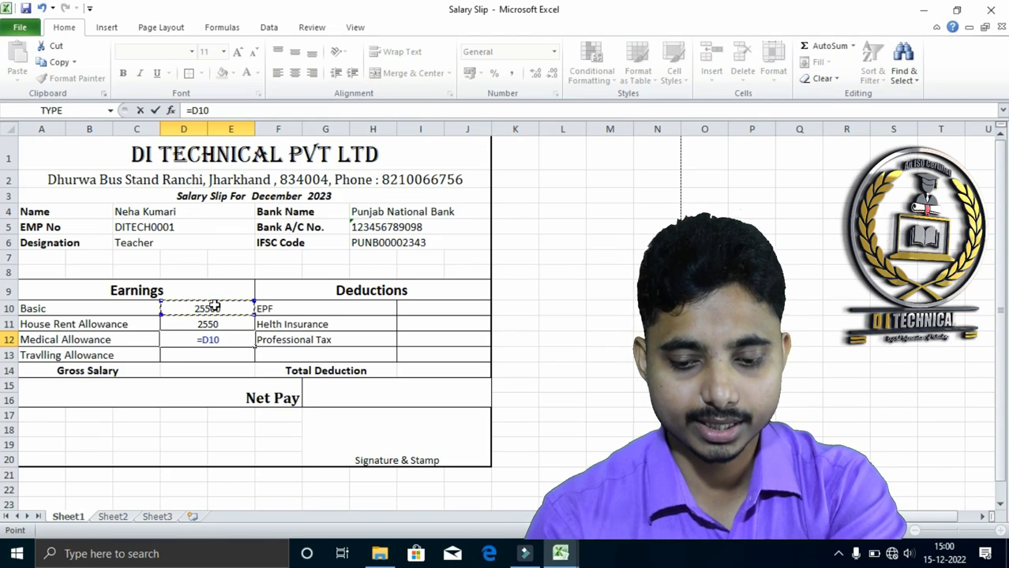
pyautogui.write('*')
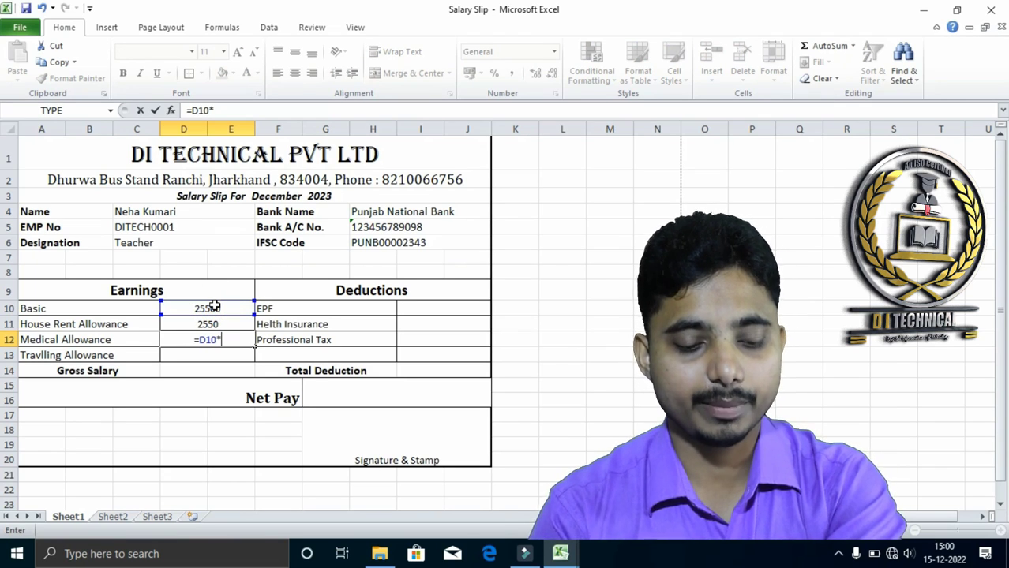
pyautogui.write('5%')
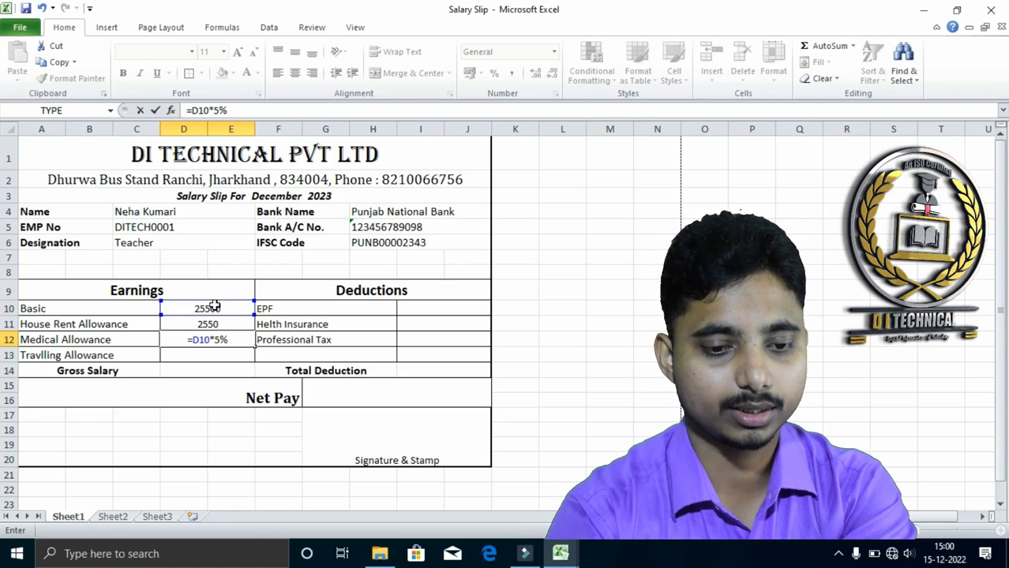
pyautogui.press('Return')
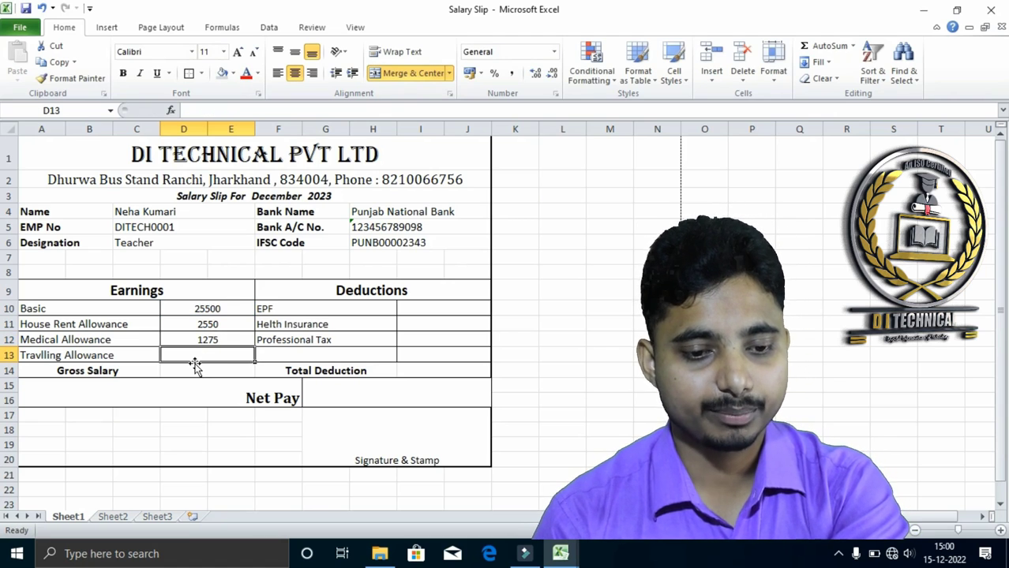
# Calculate the Travlling Allowance in D13 as 5% of Basic with the formula =D10*5%
pyautogui.write('=')
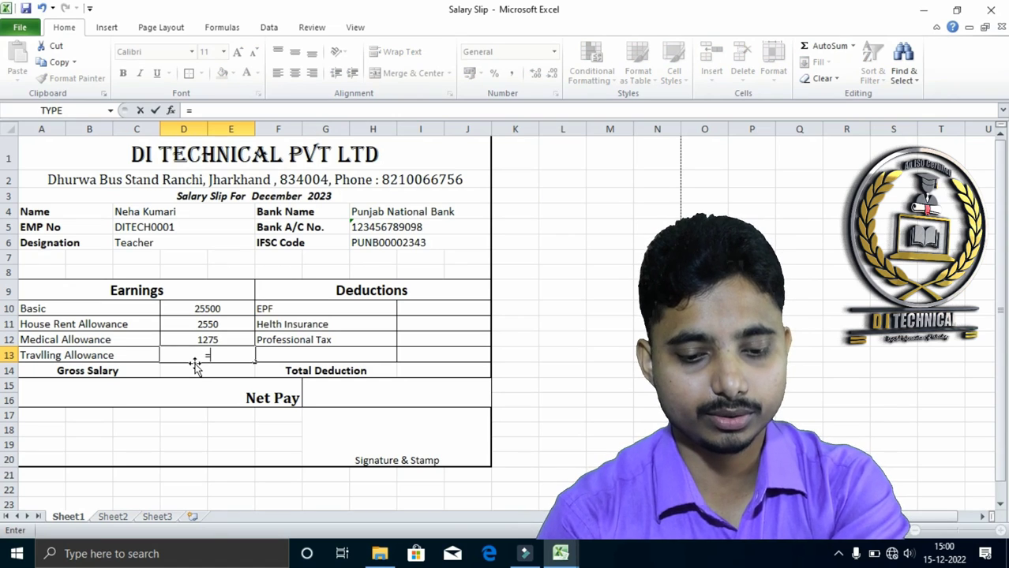
pyautogui.click(201, 309)
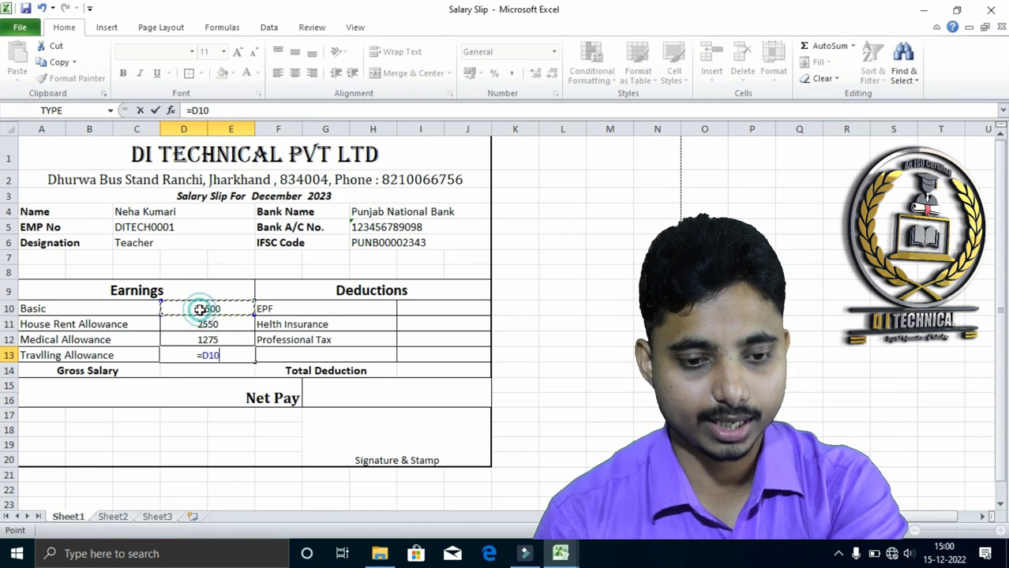
pyautogui.write('*')
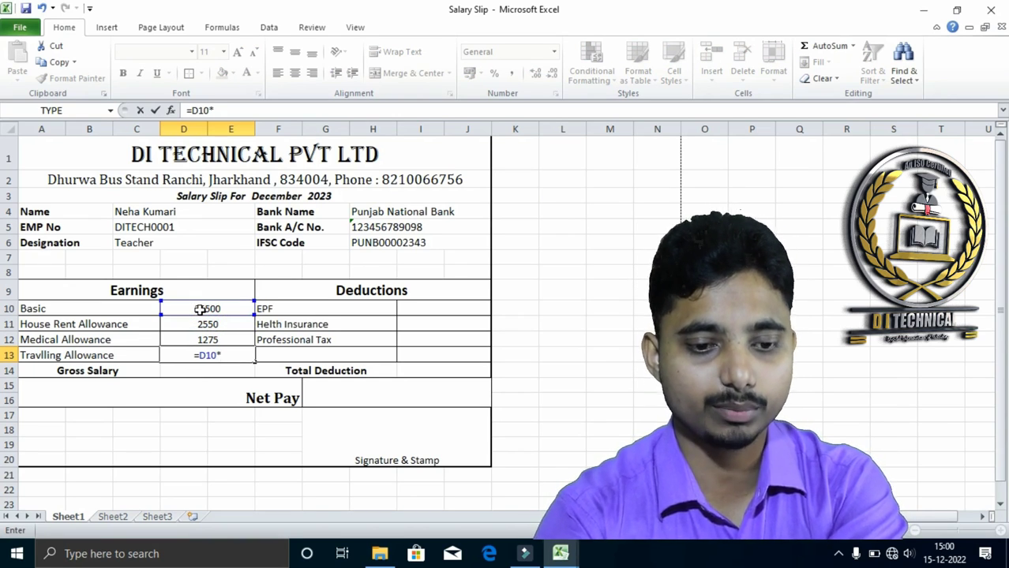
pyautogui.write('5')
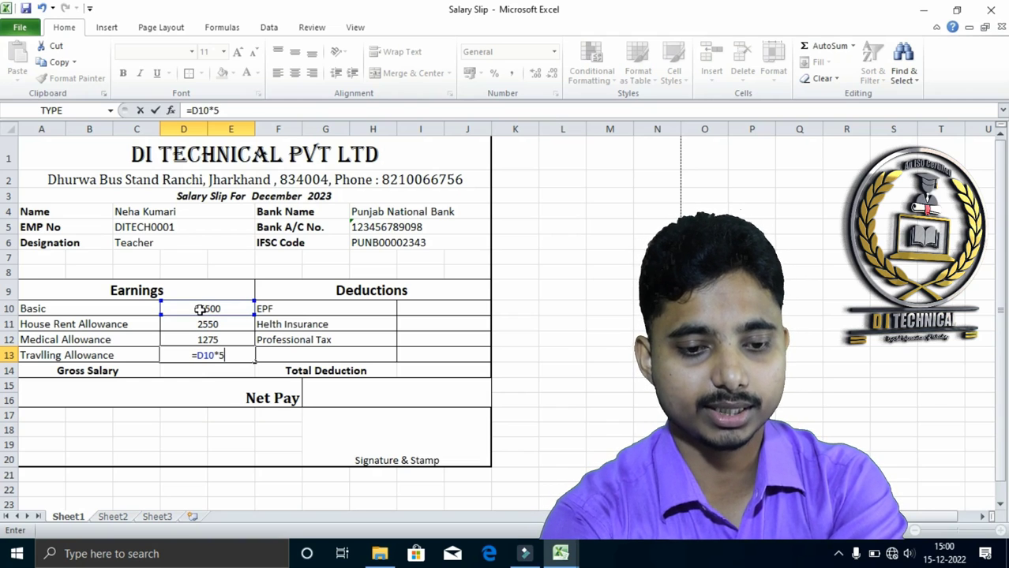
pyautogui.write('%')
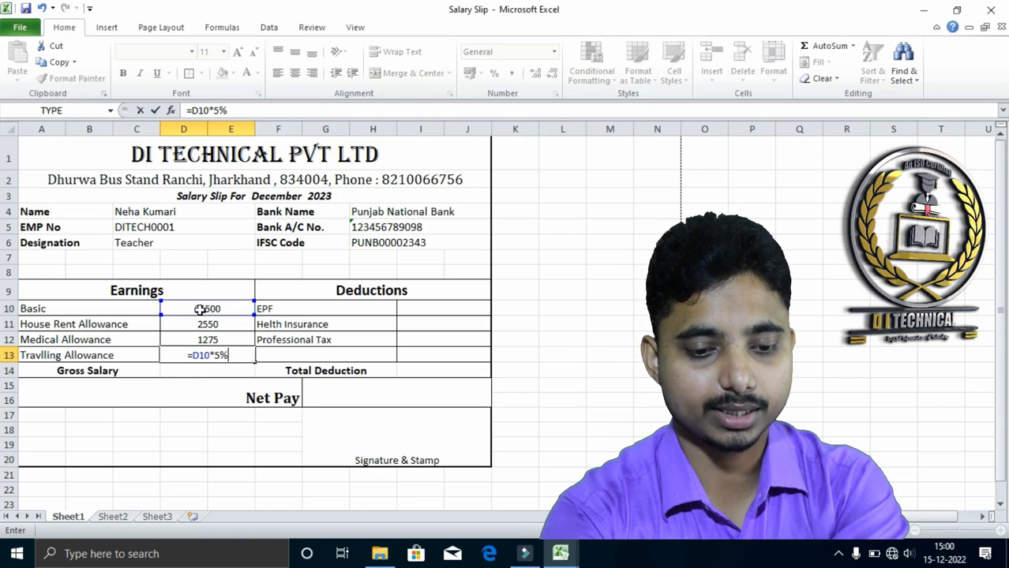
pyautogui.press('Return')
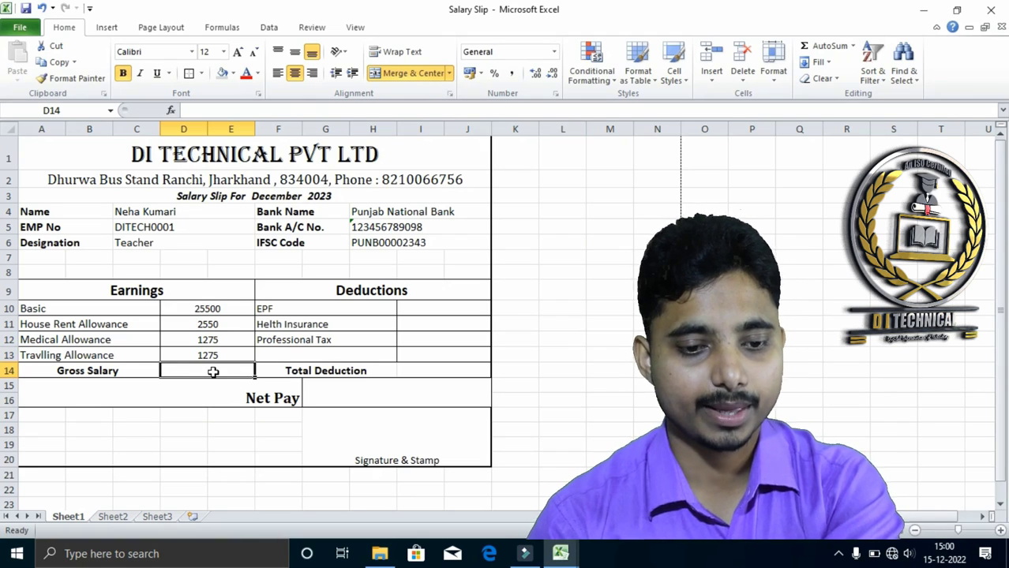
# Total the earnings as Gross Salary in D14 with the formula =SUM(D10:E13)
pyautogui.write('=')
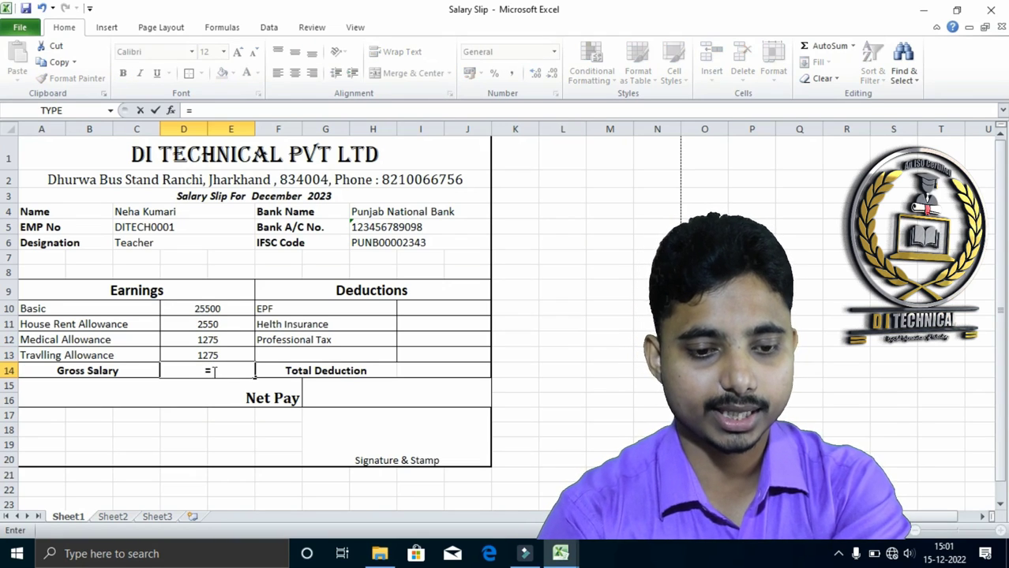
pyautogui.write('SUM(')
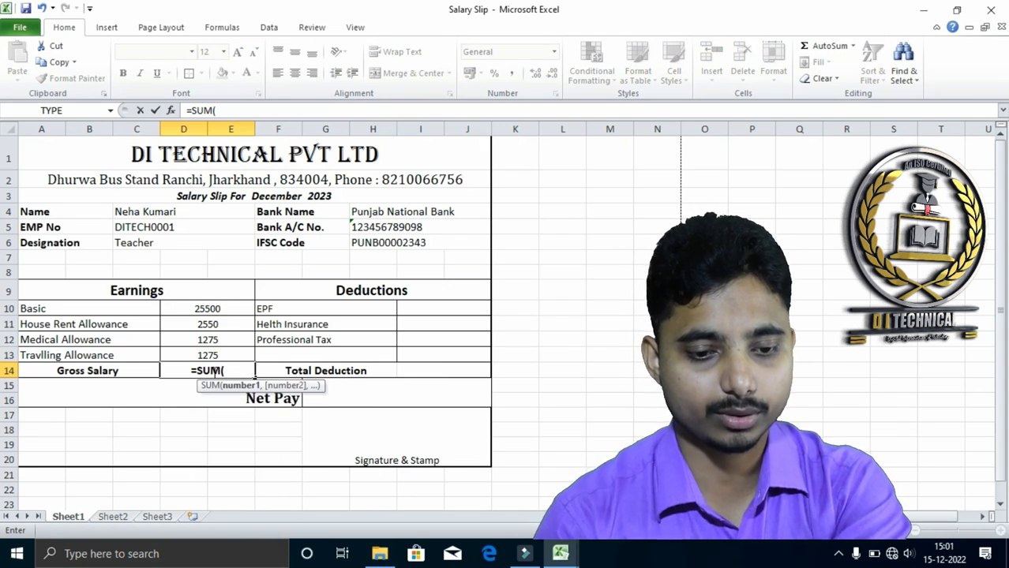
pyautogui.moveTo(207, 309); pyautogui.dragTo(207, 353)
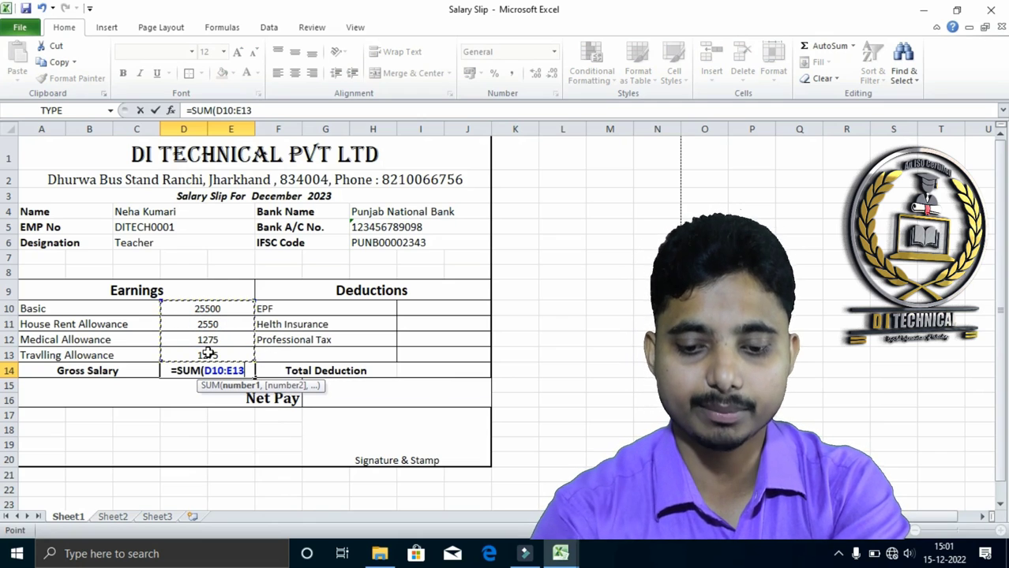
pyautogui.write(')')
pyautogui.press('Return')
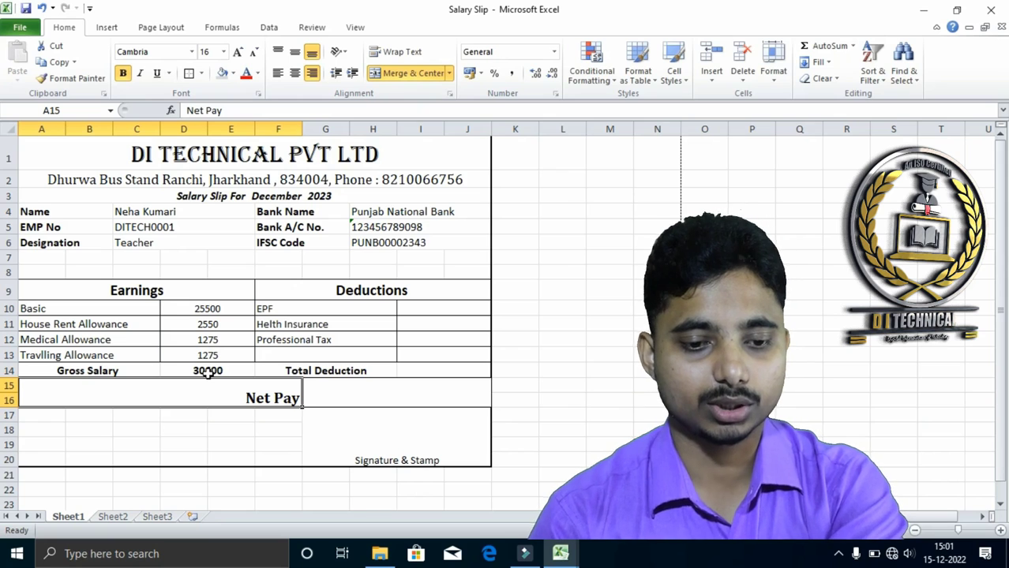
pyautogui.click(208, 373)
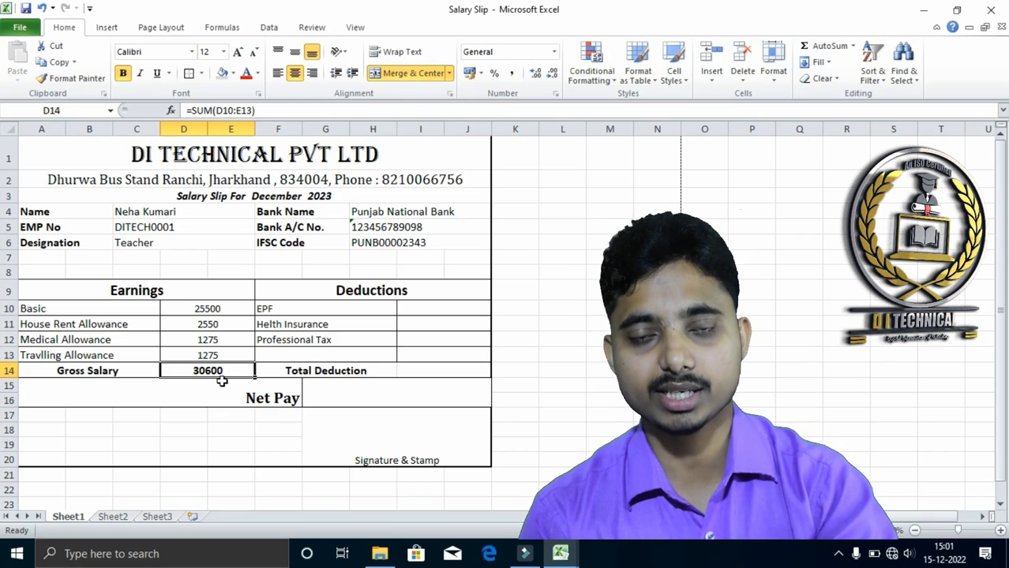
# Calculate the EPF deduction in I10 as 15% of Basic with the formula =D10*15%
pyautogui.click(416, 312)
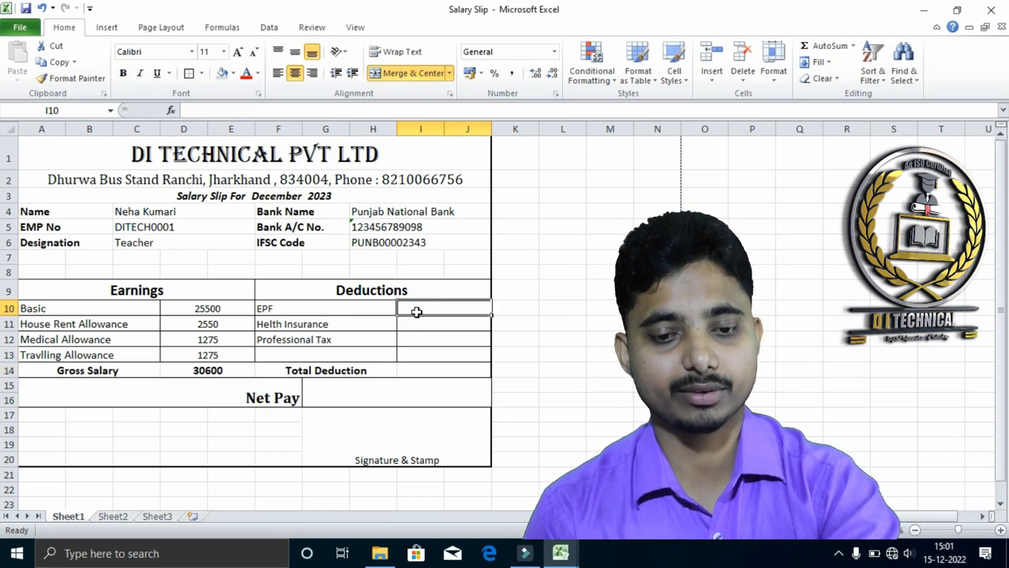
pyautogui.write('=')
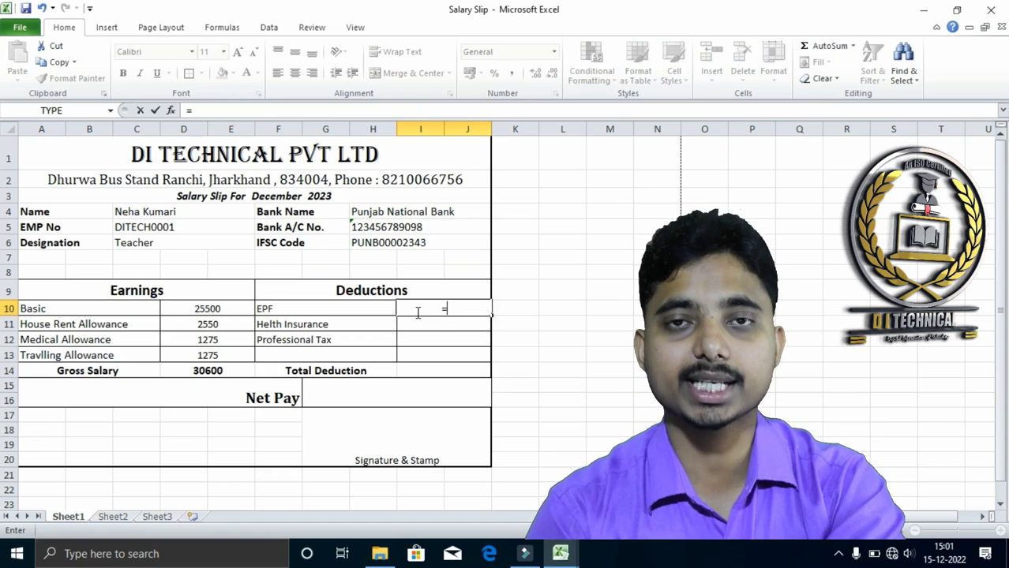
pyautogui.click(209, 308)
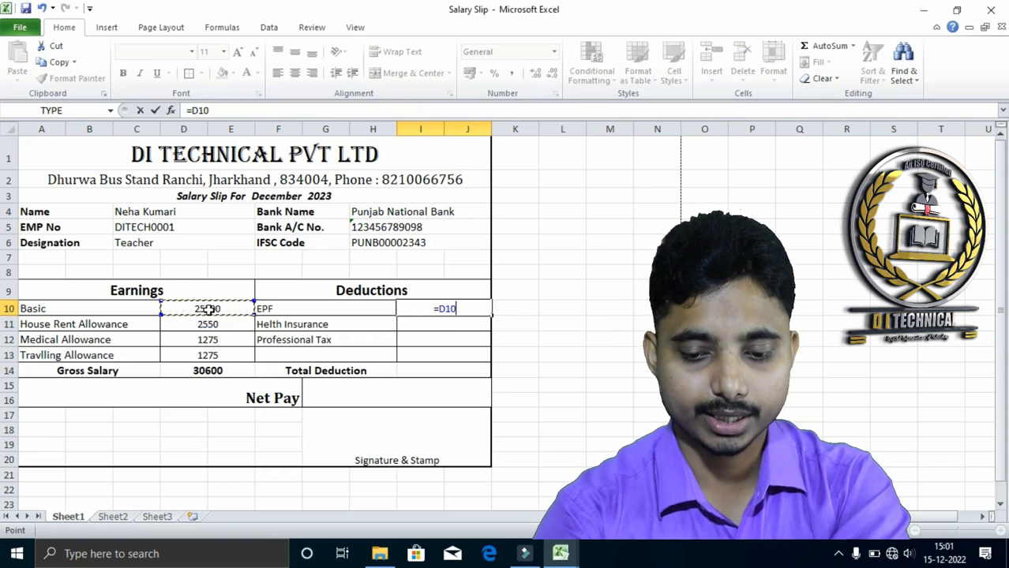
pyautogui.write('*')
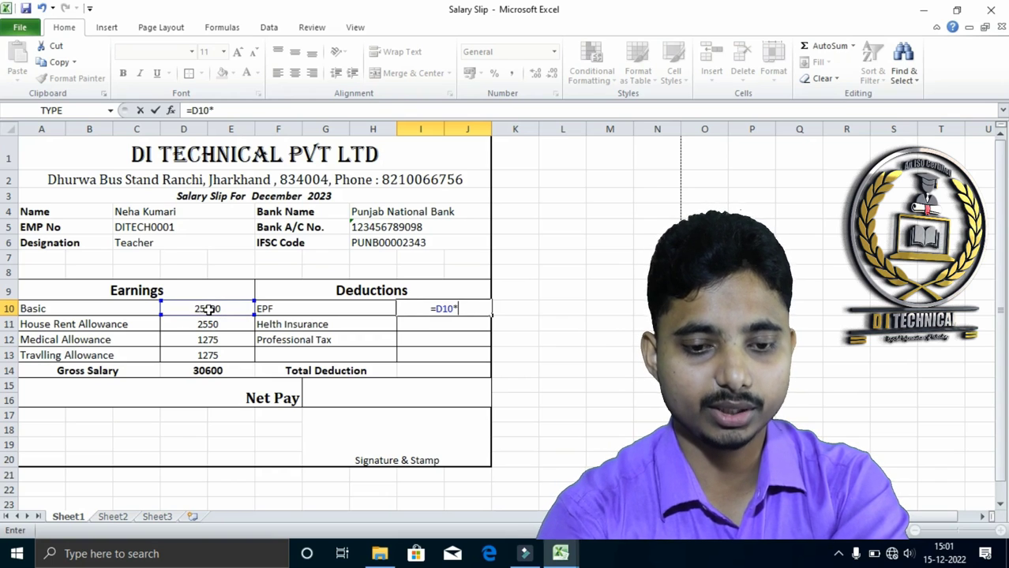
pyautogui.write('15')
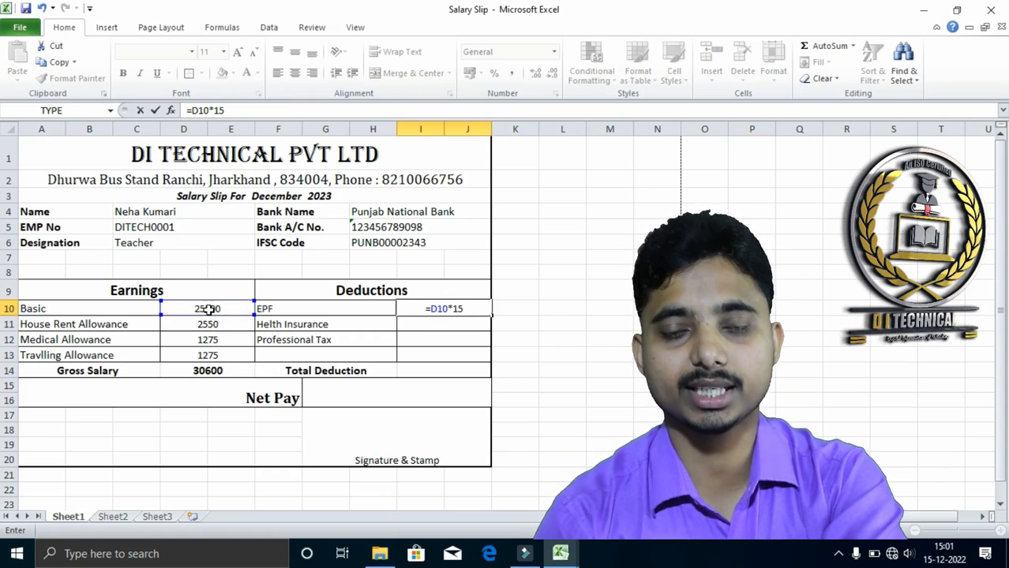
pyautogui.write('%')
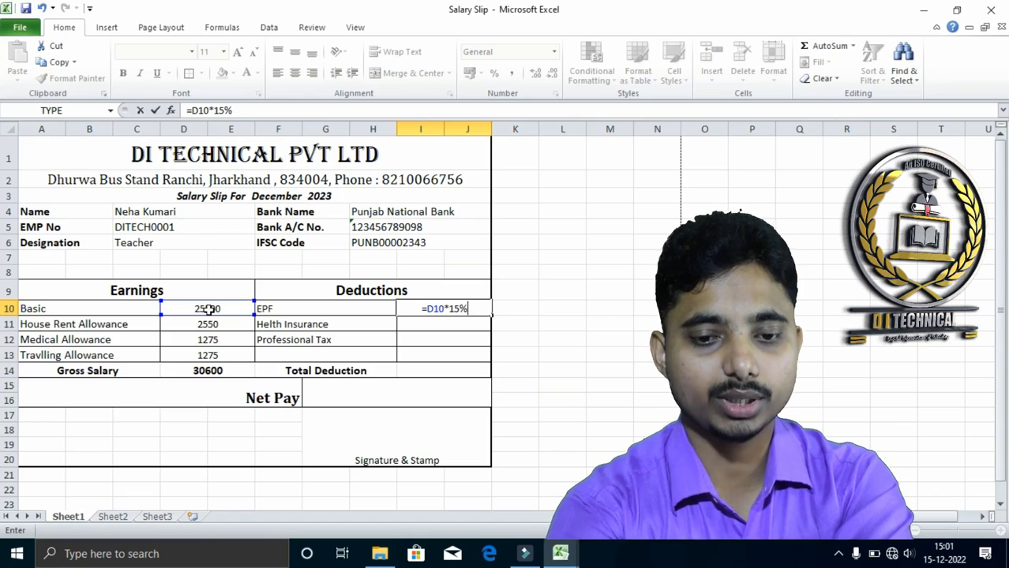
pyautogui.press('Return')
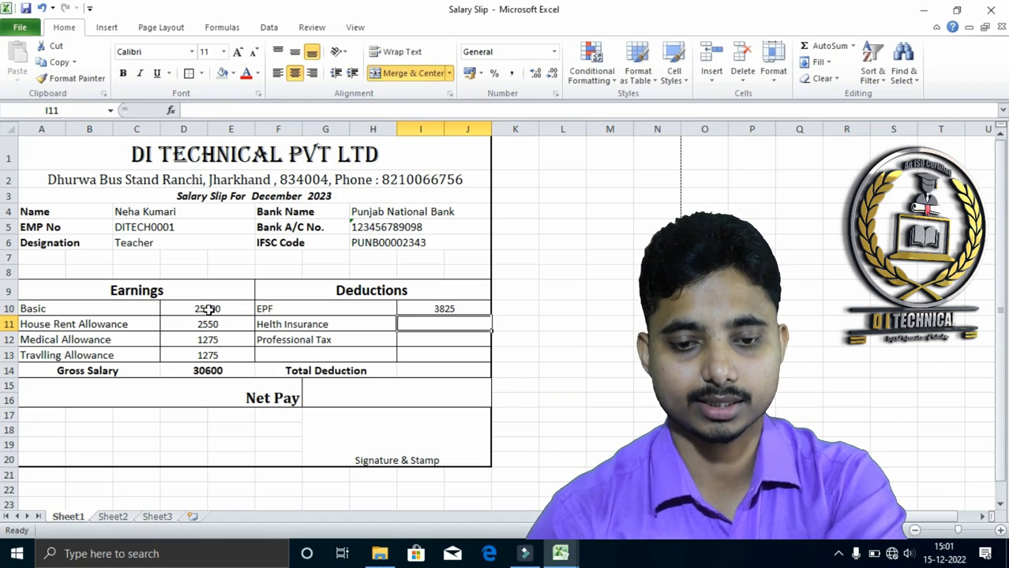
pyautogui.click(430, 309)
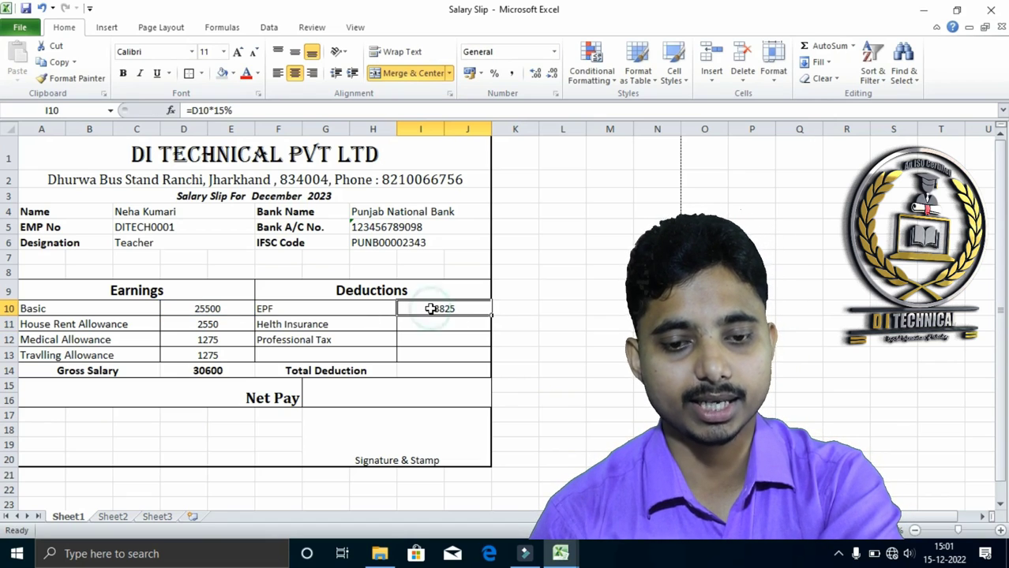
# Calculate the Helth Insurance deduction in I11 as 5% of Basic with the formula =D10*5%
pyautogui.click(430, 324)
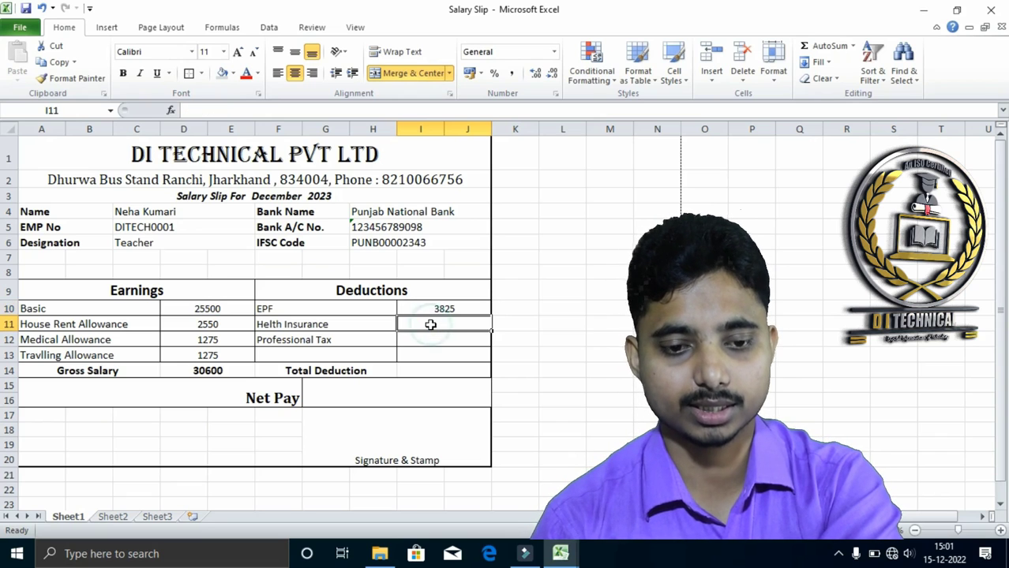
pyautogui.write('=')
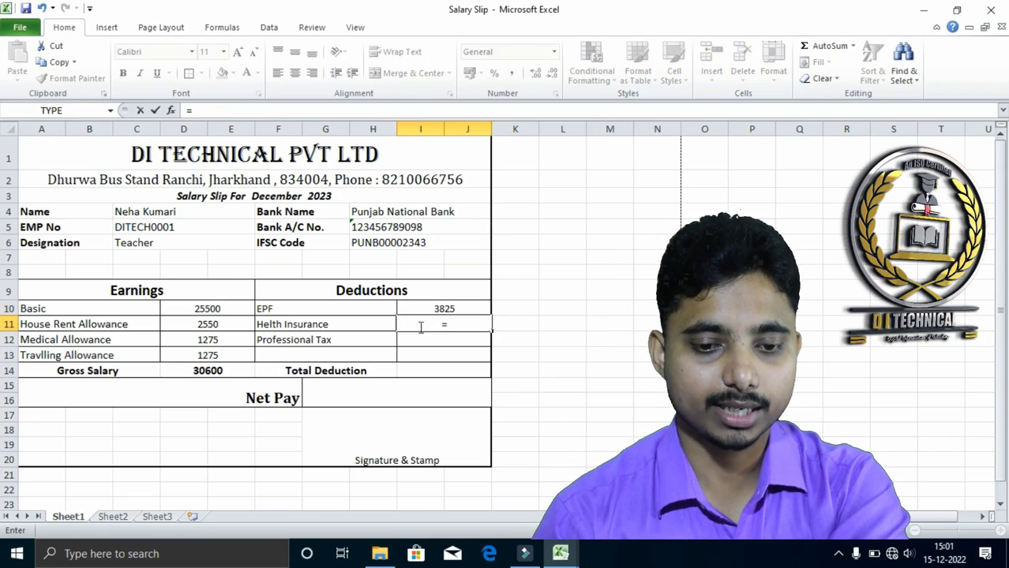
pyautogui.click(207, 308)
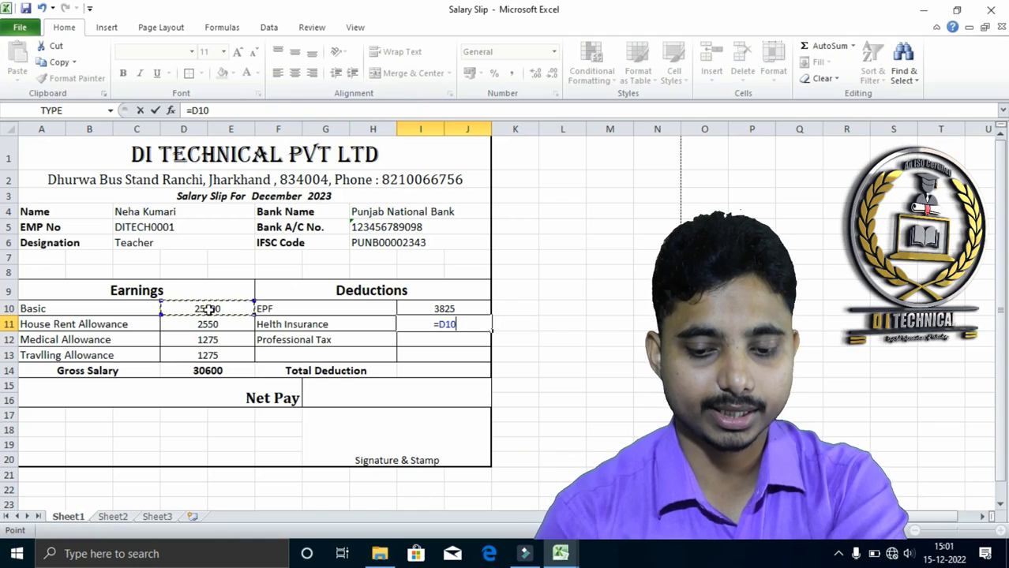
pyautogui.write('*')
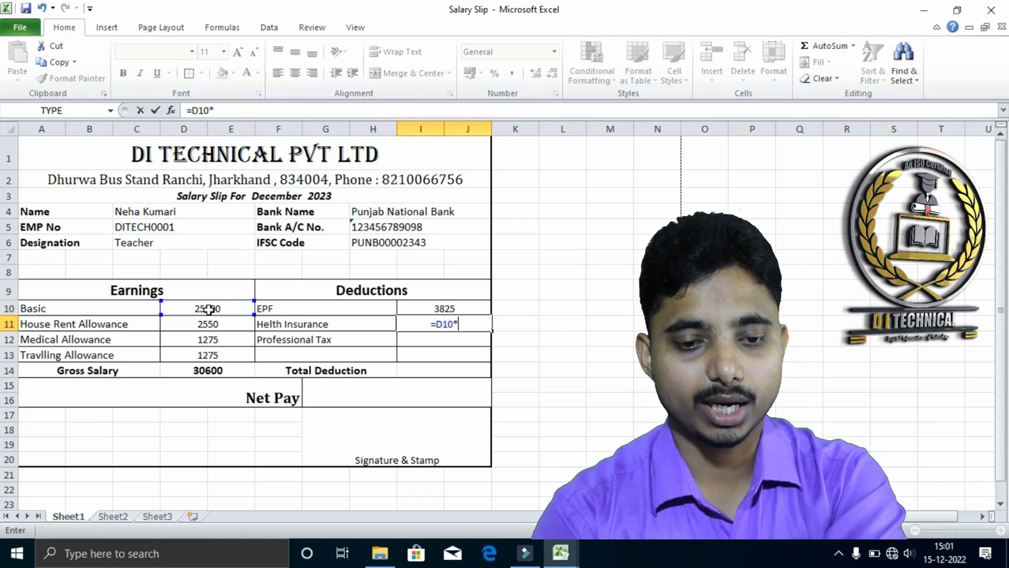
pyautogui.write('5')
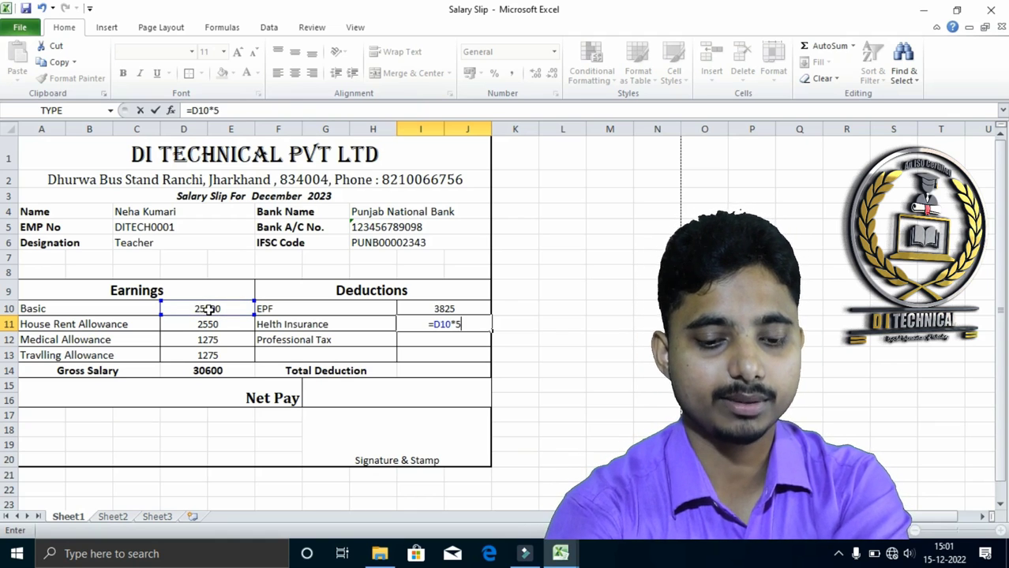
pyautogui.write('%')
pyautogui.press('Return')
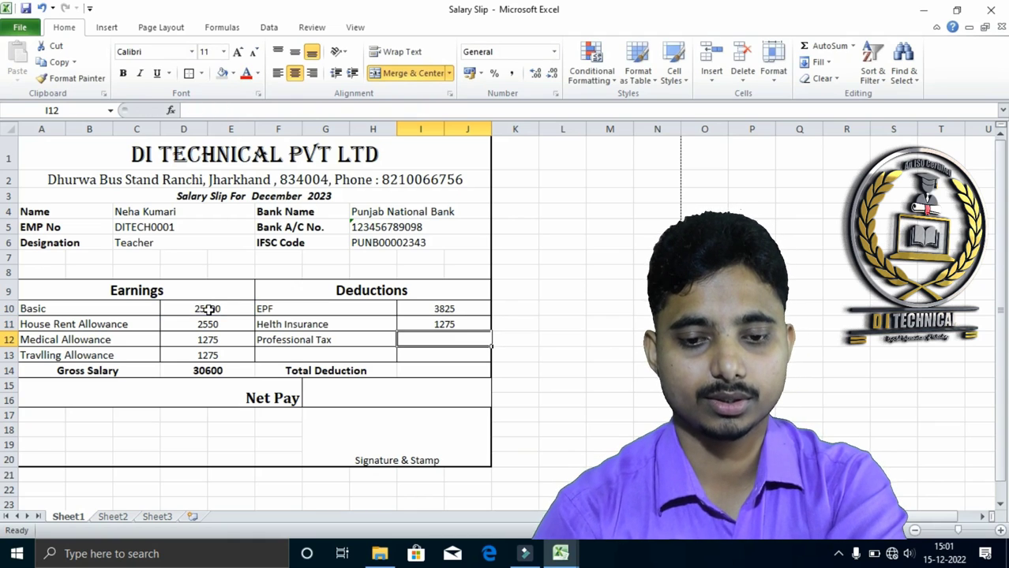
# Calculate the Professional Tax in I12 as 3% of Basic with the formula =D10*3%
pyautogui.write('=')
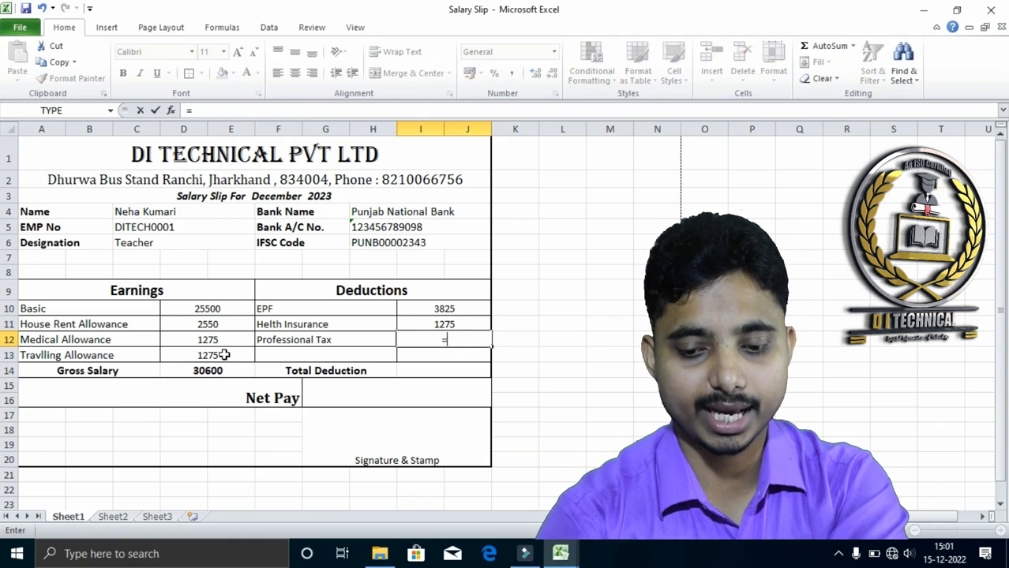
pyautogui.click(211, 309)
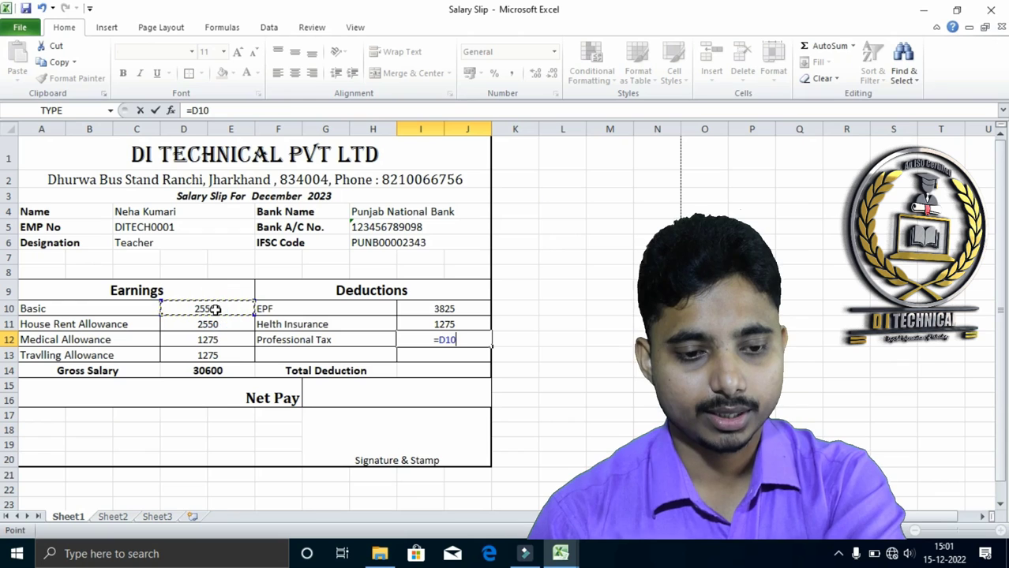
pyautogui.write('*')
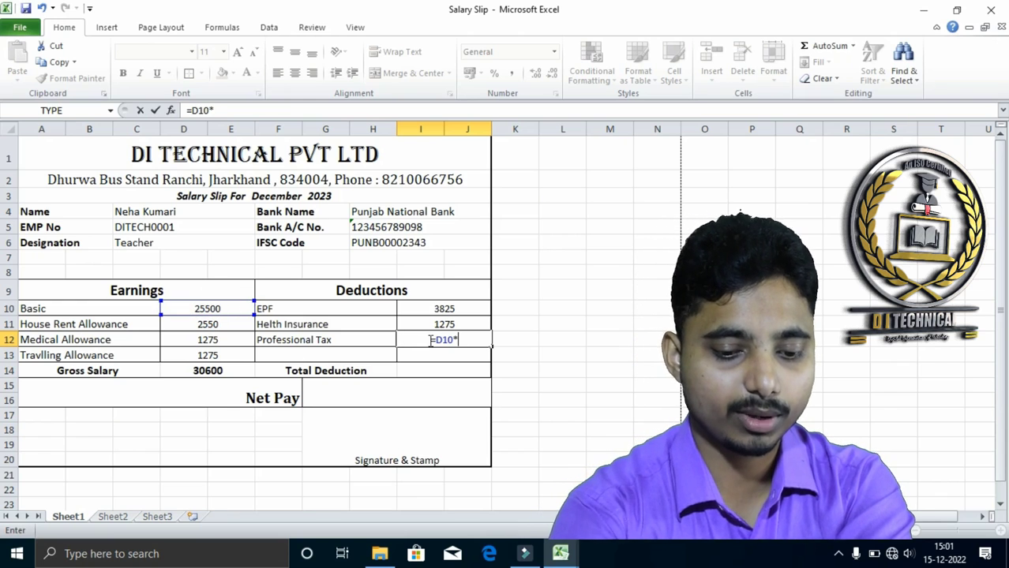
pyautogui.write('#')
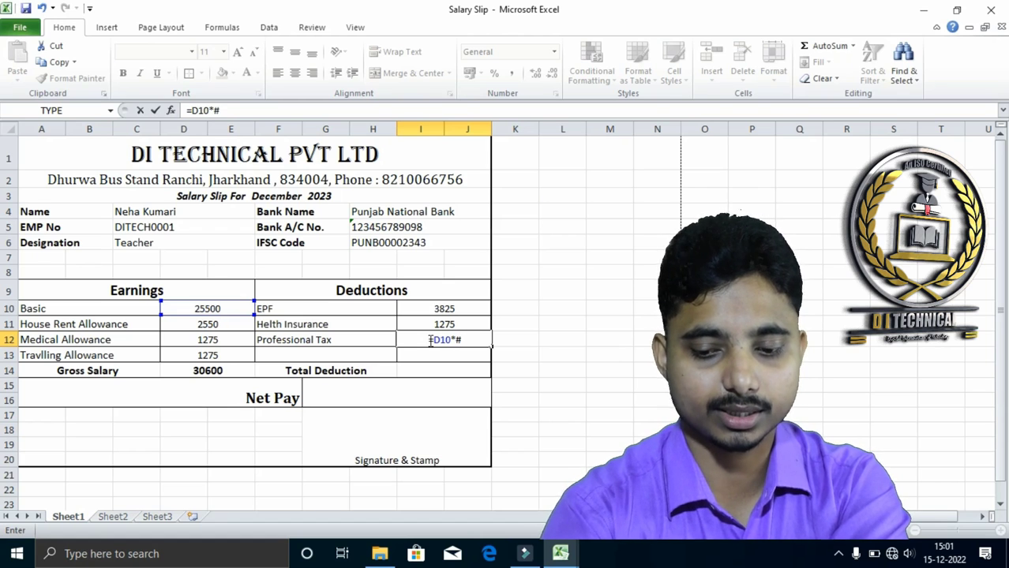
pyautogui.press('BackSpace')
pyautogui.write('3%')
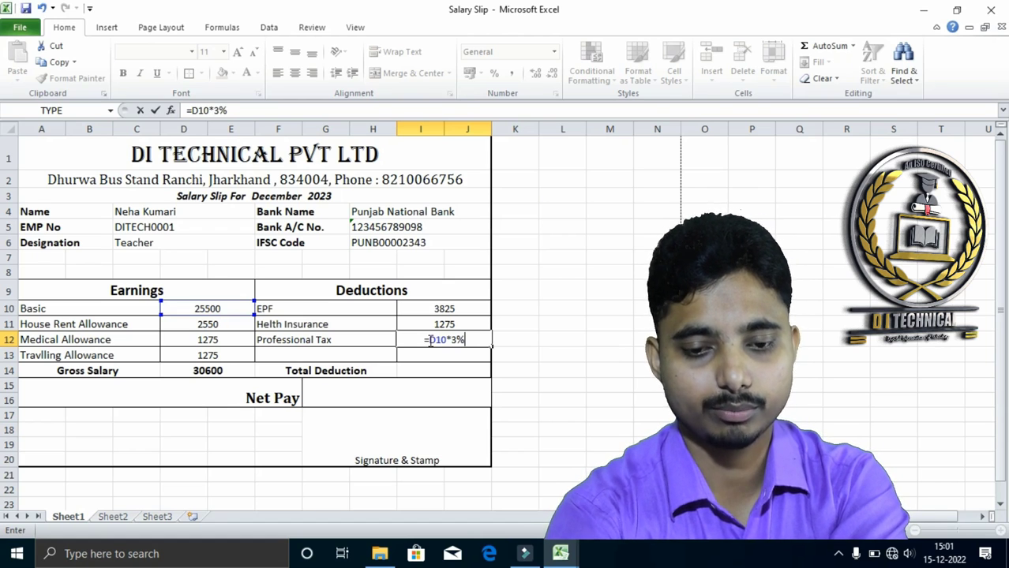
pyautogui.press('Return')
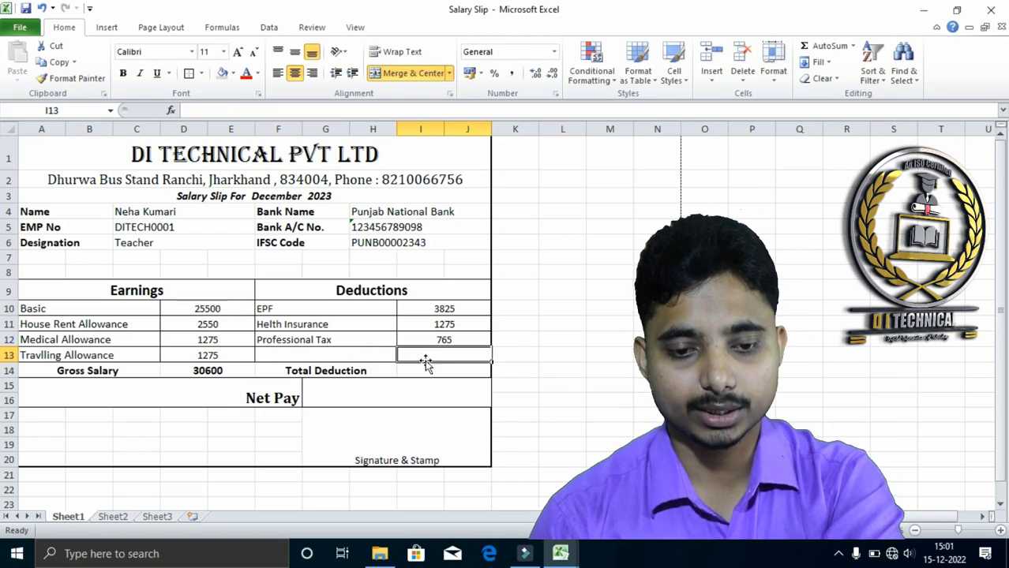
# Try to total the deductions in I14 with the formula =SUM(I13)
pyautogui.click(454, 374)
pyautogui.write('=')
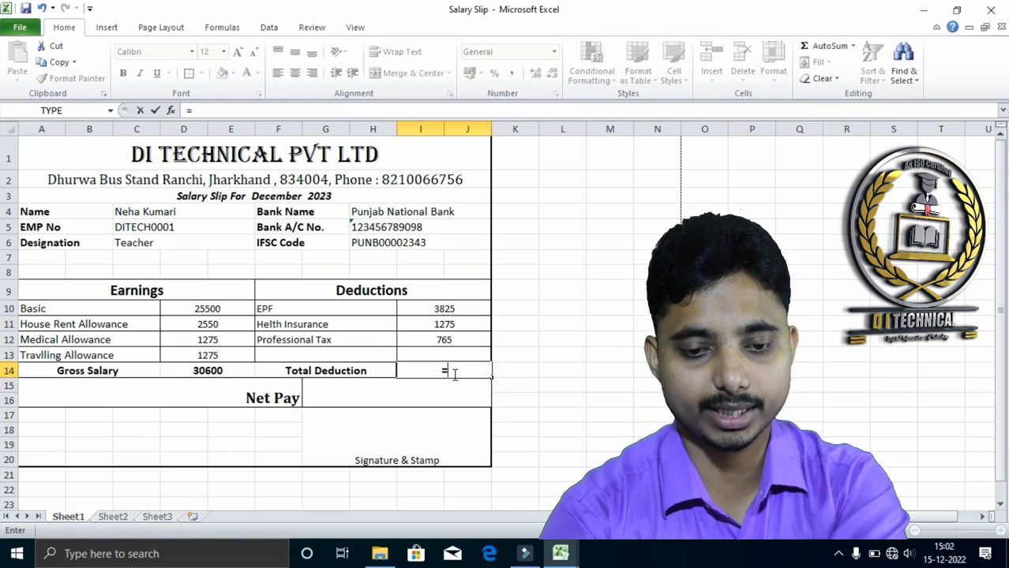
pyautogui.write('SUM')
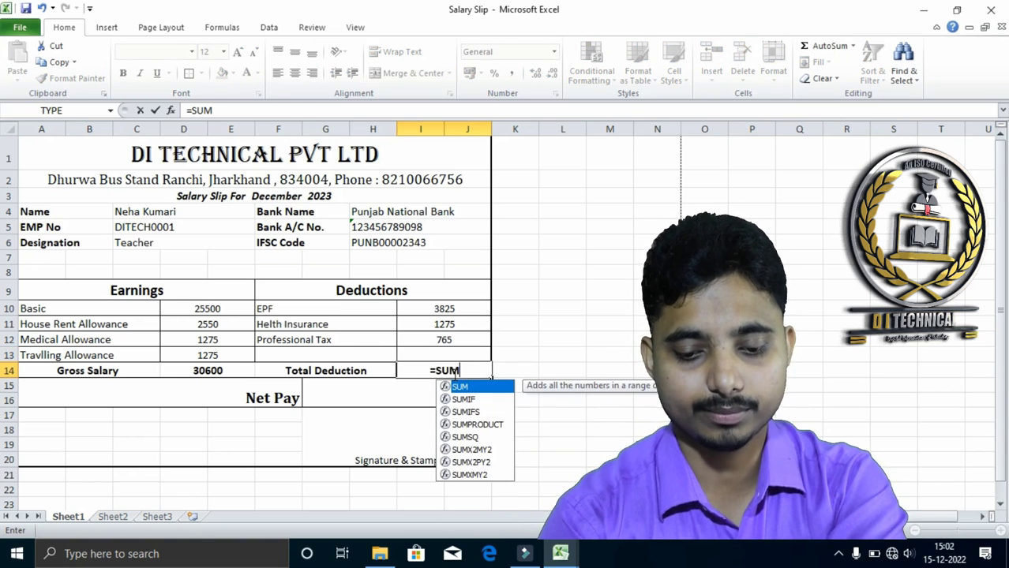
pyautogui.write('(')
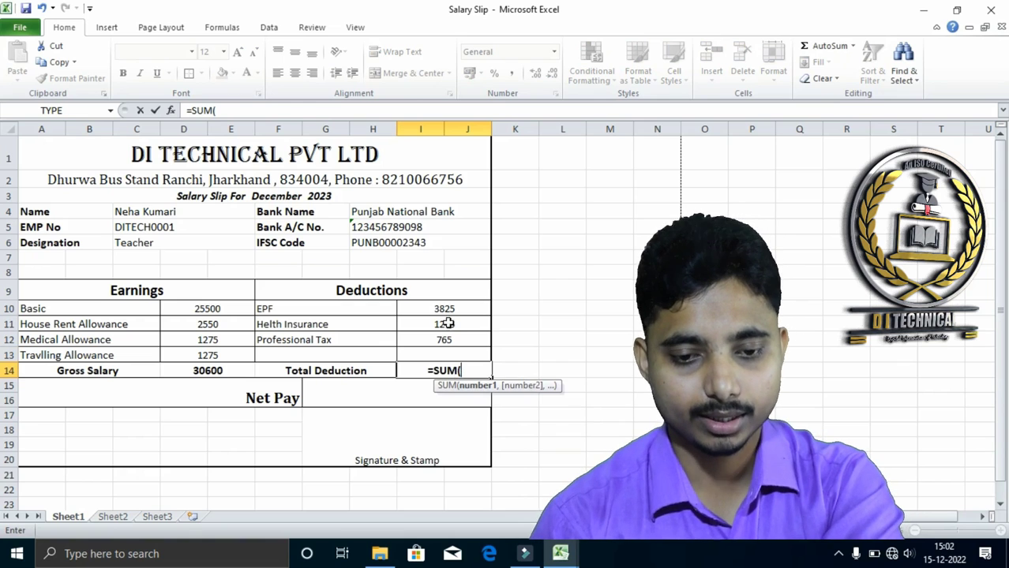
pyautogui.moveTo(442, 308); pyautogui.dragTo(444, 337)
pyautogui.click(442, 352)
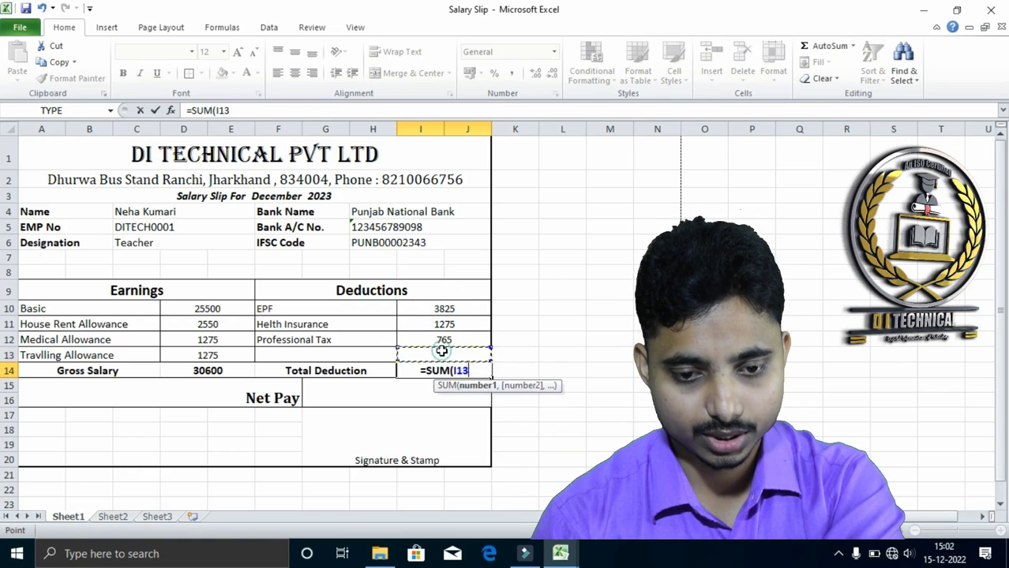
pyautogui.write(')')
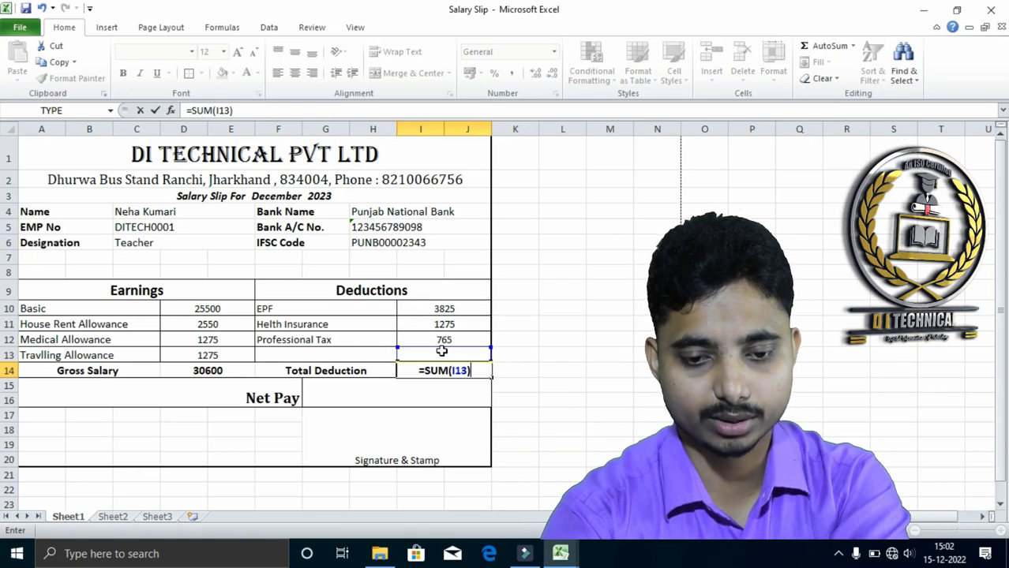
pyautogui.press('Return')
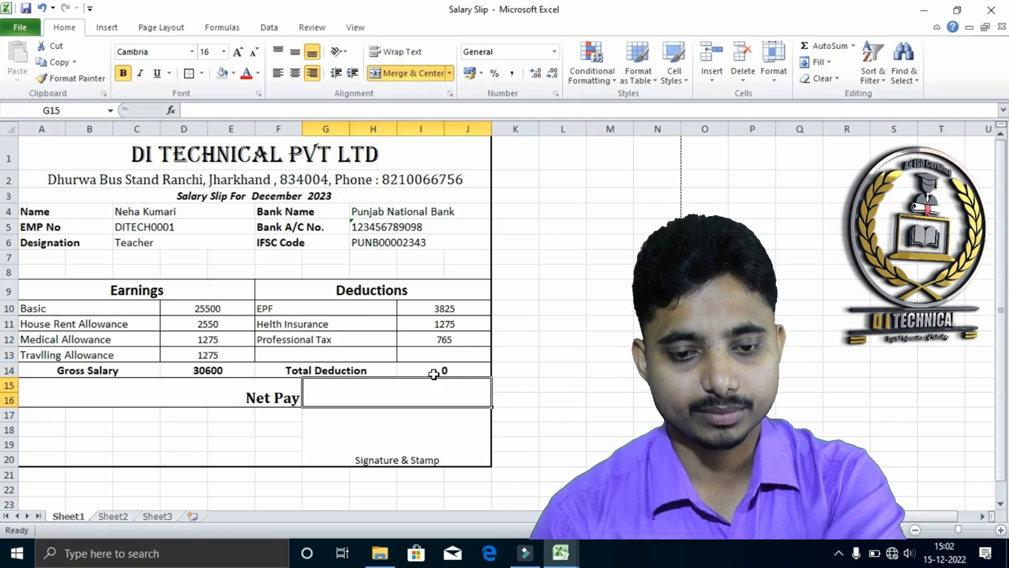
# Total the deductions as Total Deduction in I14 with the formula =SUM(I10:J12)
pyautogui.click(435, 369)
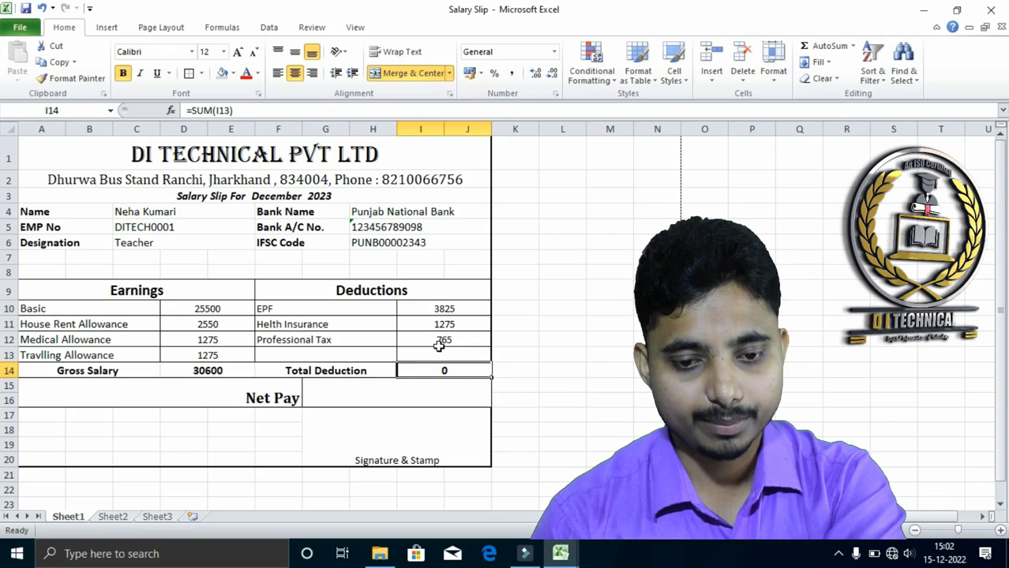
pyautogui.write('=SUM(')
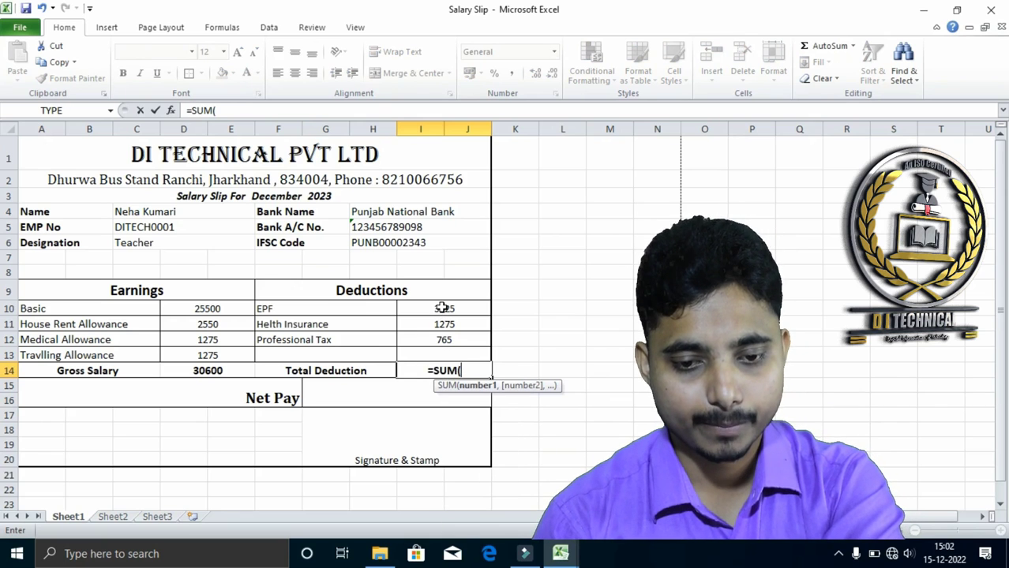
pyautogui.moveTo(443, 308); pyautogui.dragTo(440, 340)
pyautogui.write(')')
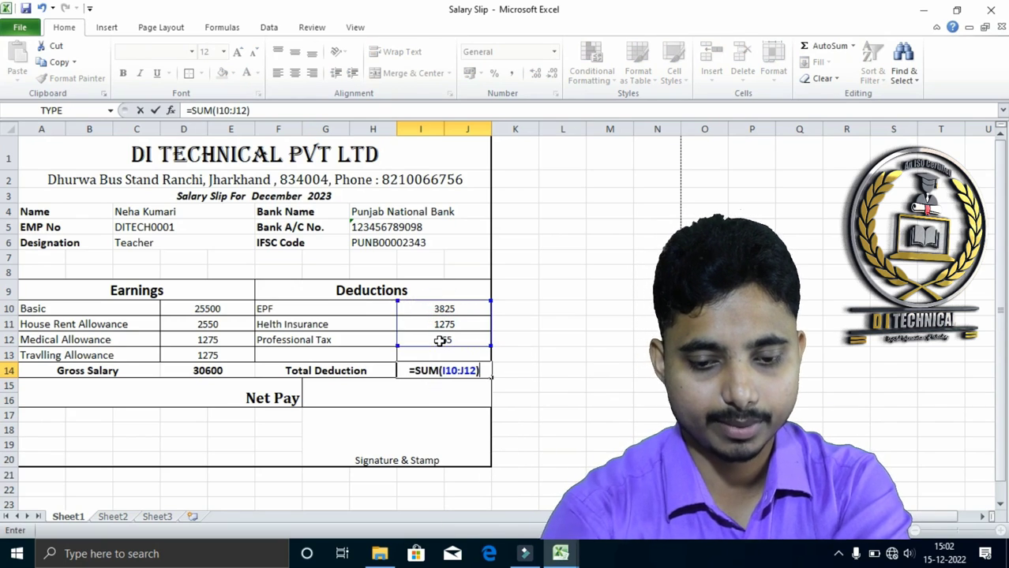
pyautogui.press('Return')
pyautogui.click(464, 371)
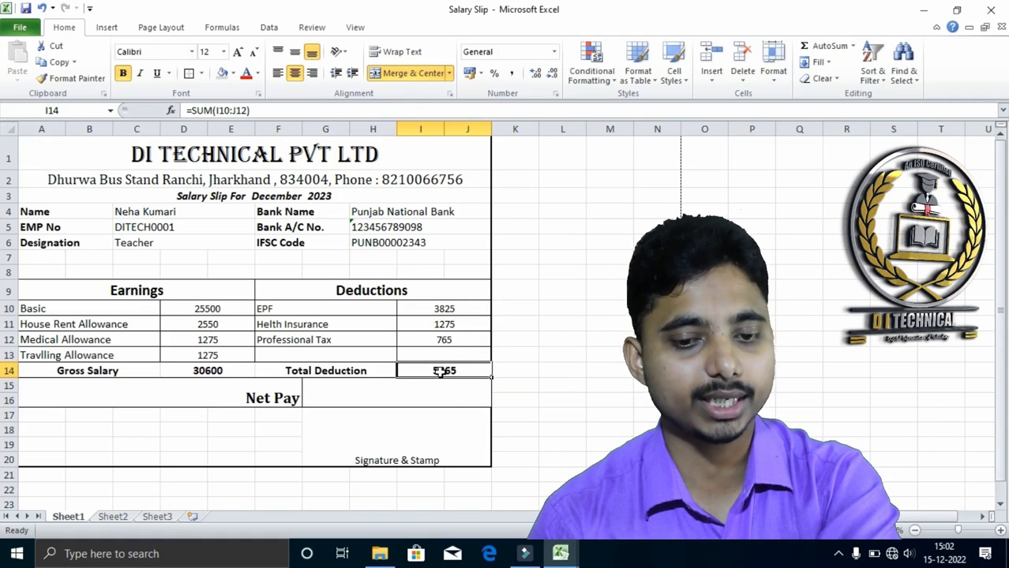
# Calculate the Net Pay in G15 as Gross Salary minus Total Deduction with the formula =D14-I14
pyautogui.click(340, 405)
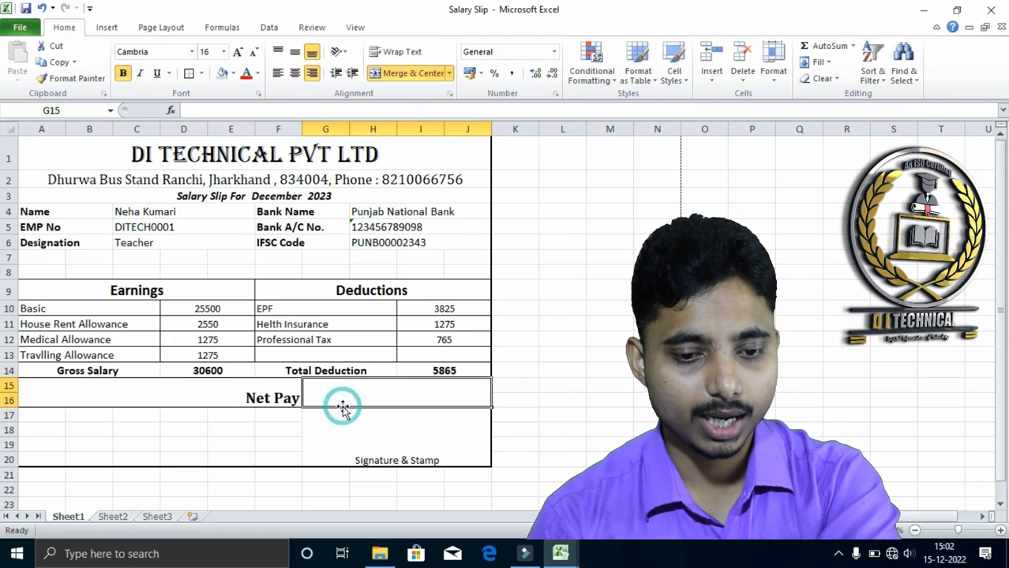
pyautogui.write('=')
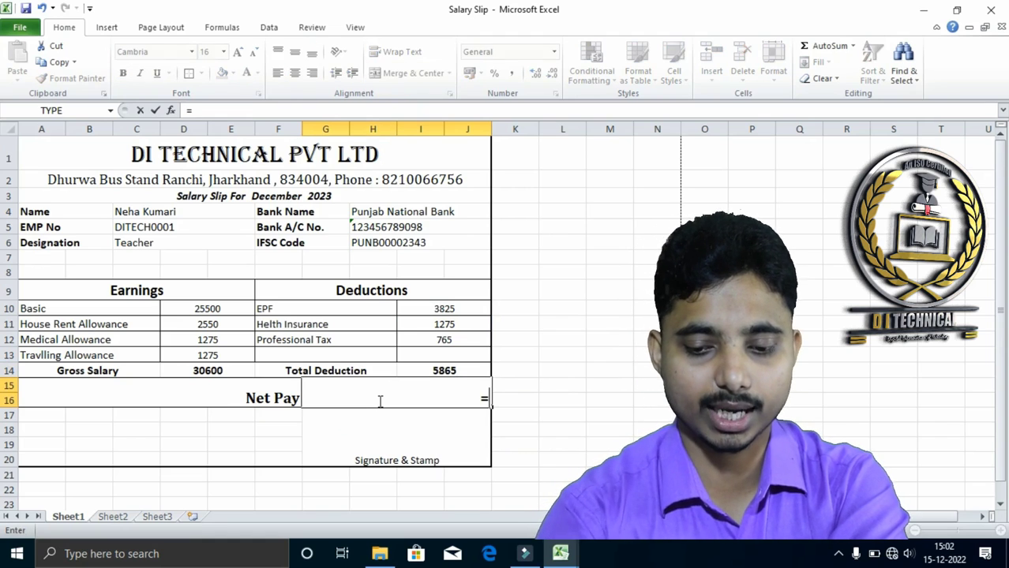
pyautogui.click(180, 370)
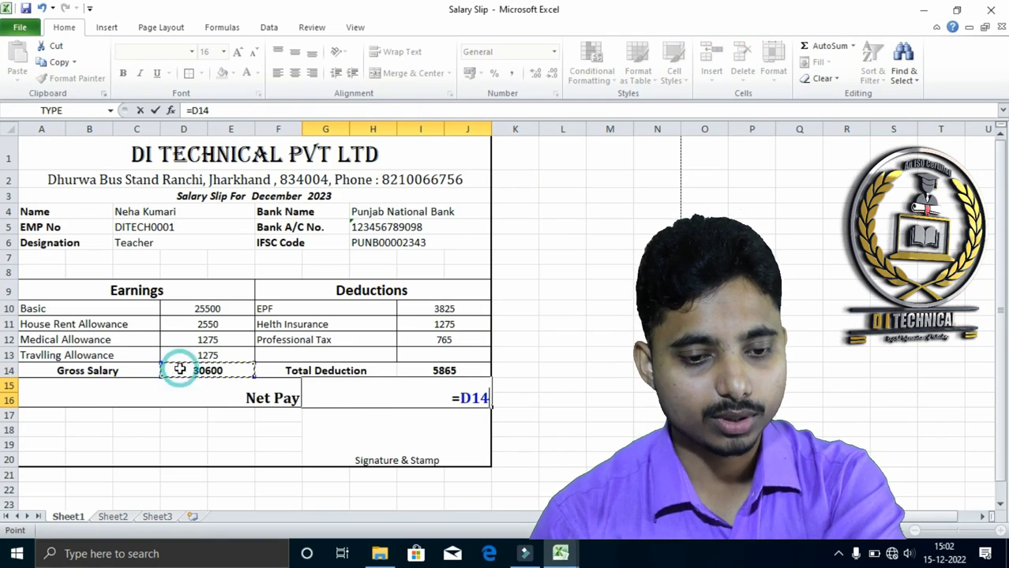
pyautogui.write('-')
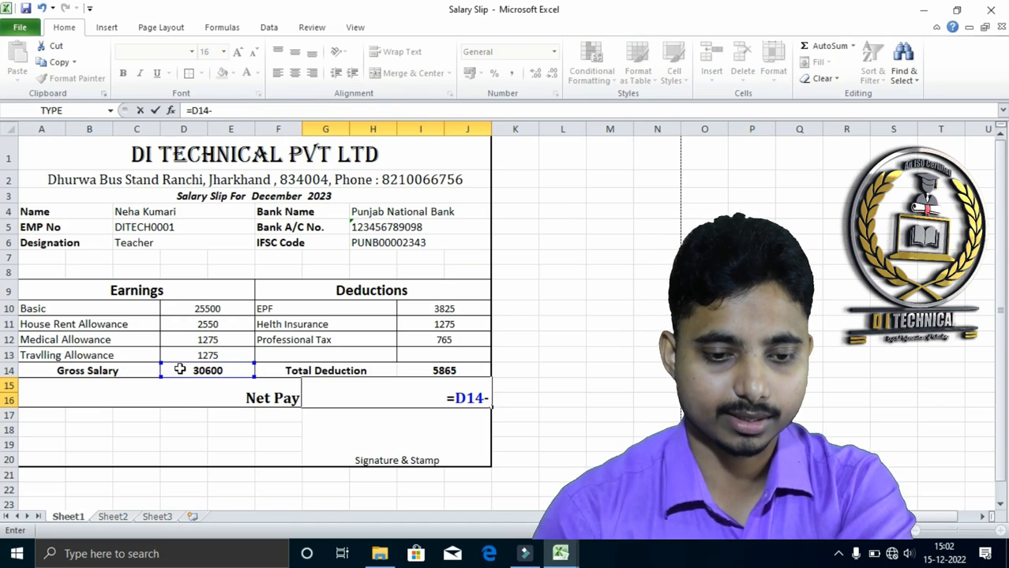
pyautogui.click(444, 371)
pyautogui.press('Return')
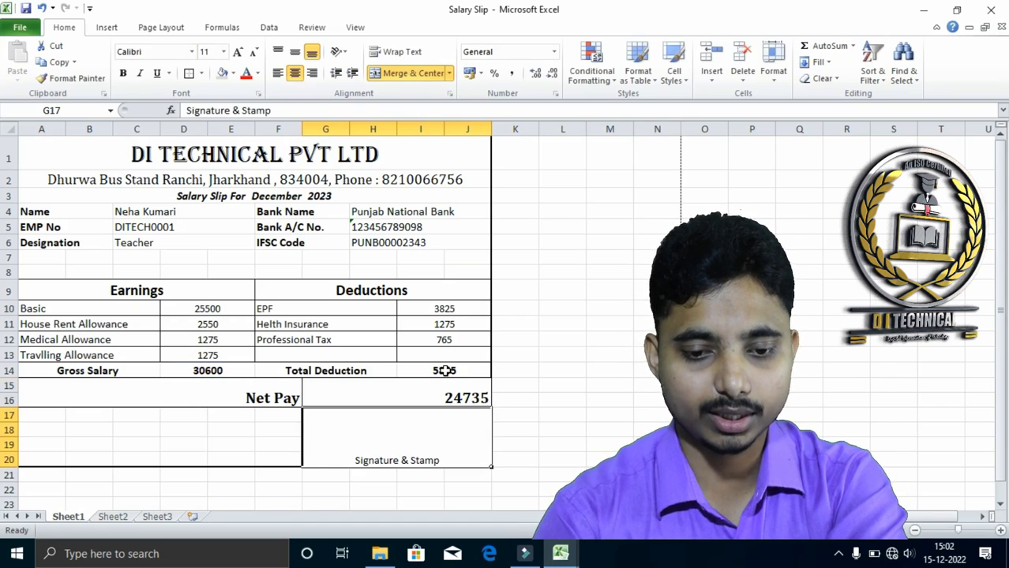
pyautogui.click(442, 400)
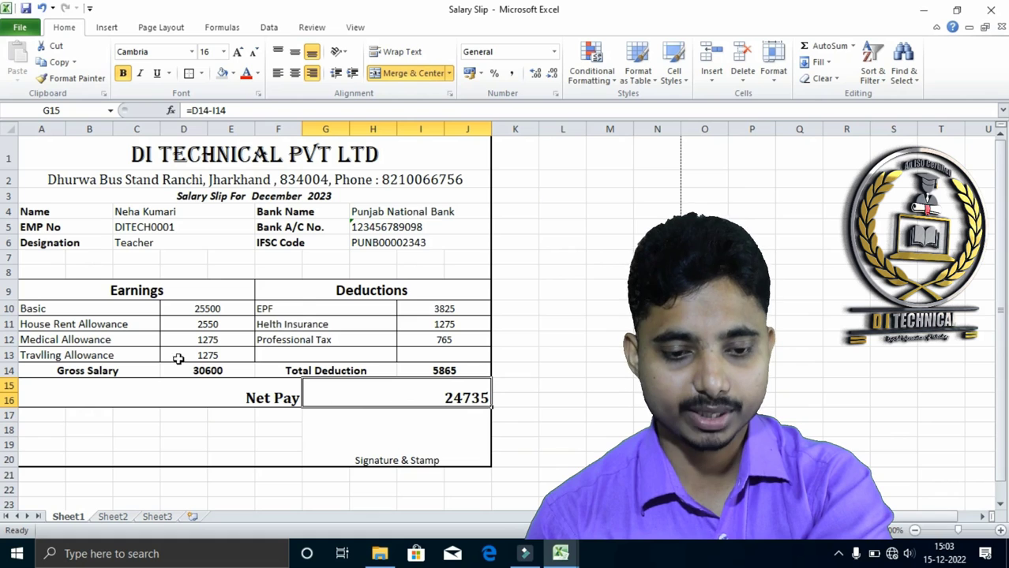
# Check the finished salary slip in the print preview and return to the worksheet without printing
pyautogui.click(363, 447)
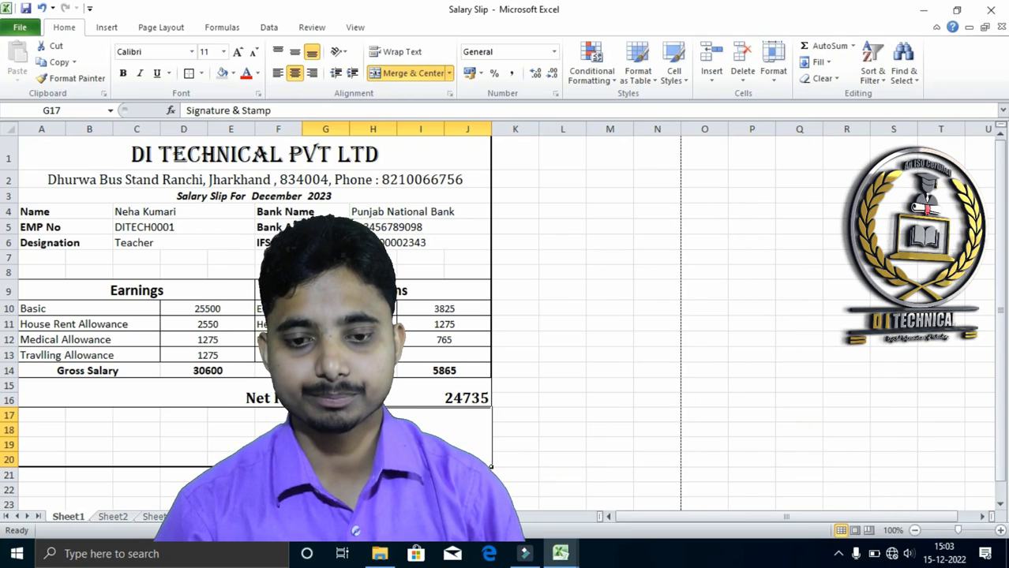
pyautogui.hotkey('ctrl', 'p')
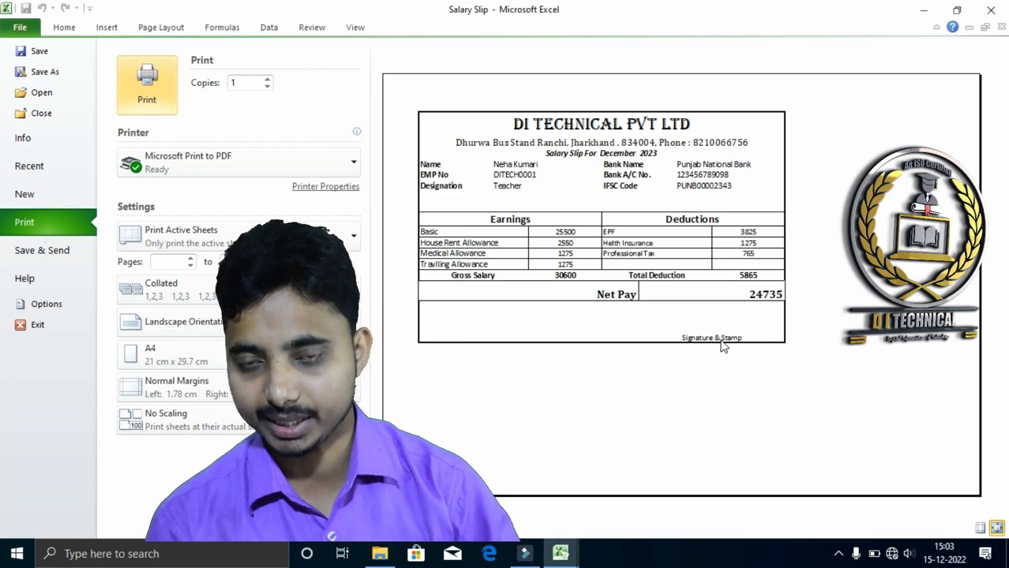
pyautogui.press('Escape')
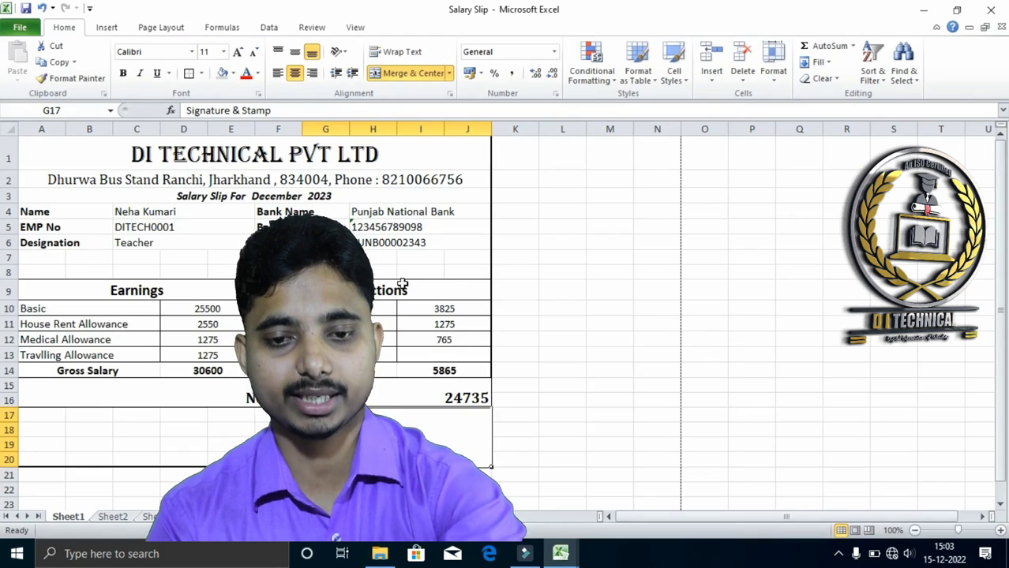